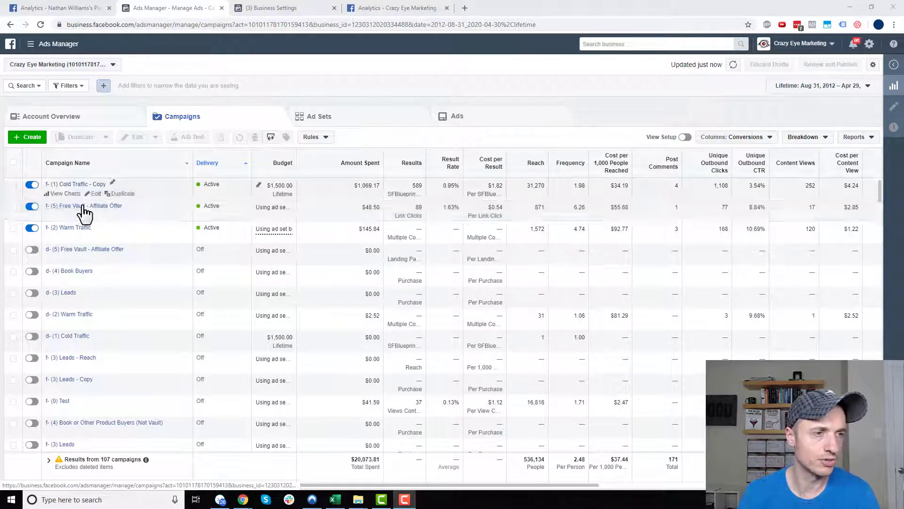
Step: Drill into the Free Vault campaign's ad set and scroll its Ads table to the ranking columns
{"action": "left_click", "coordinate": [83, 207]}
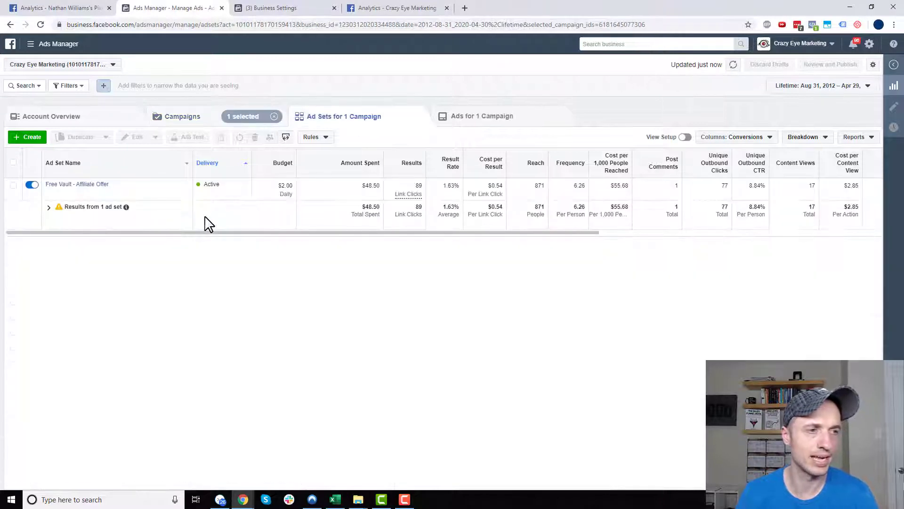
{"action": "left_click", "coordinate": [79, 184]}
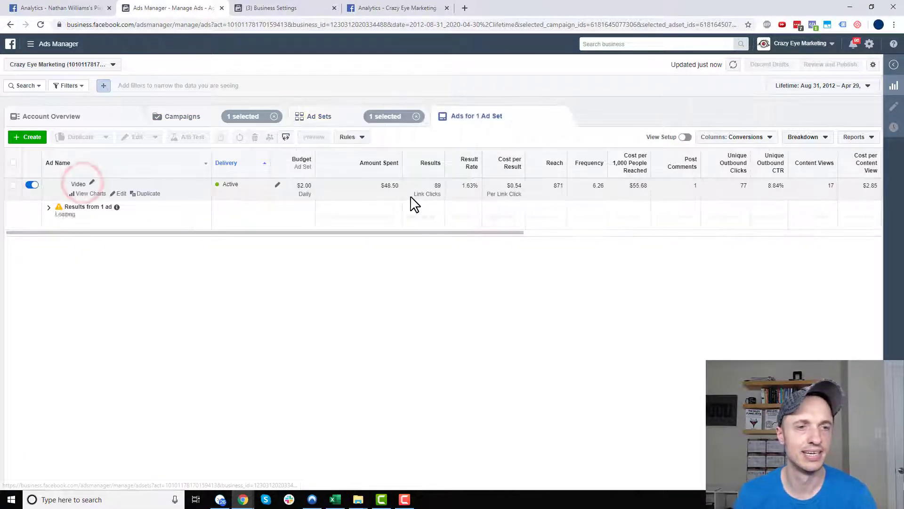
{"action": "left_click_drag", "start_coordinate": [496, 232], "coordinate": [894, 226]}
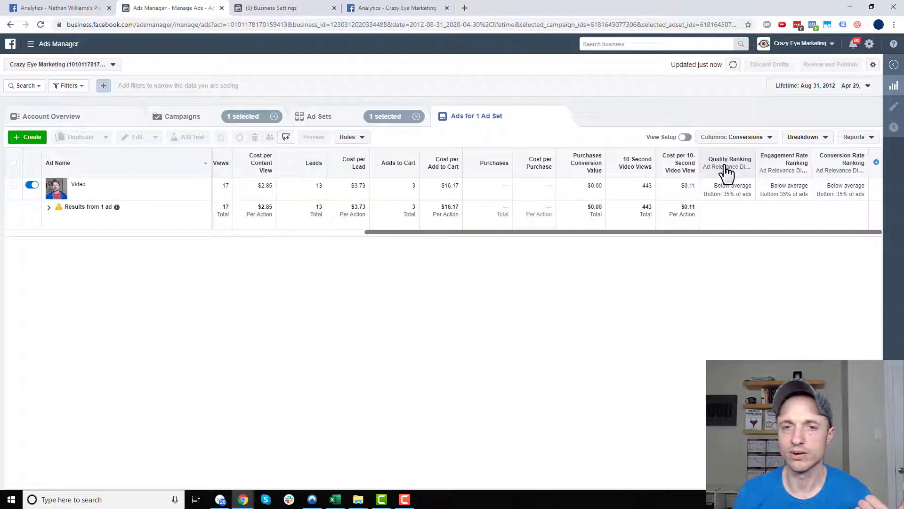
{"action": "mouse_move", "coordinate": [797, 170]}
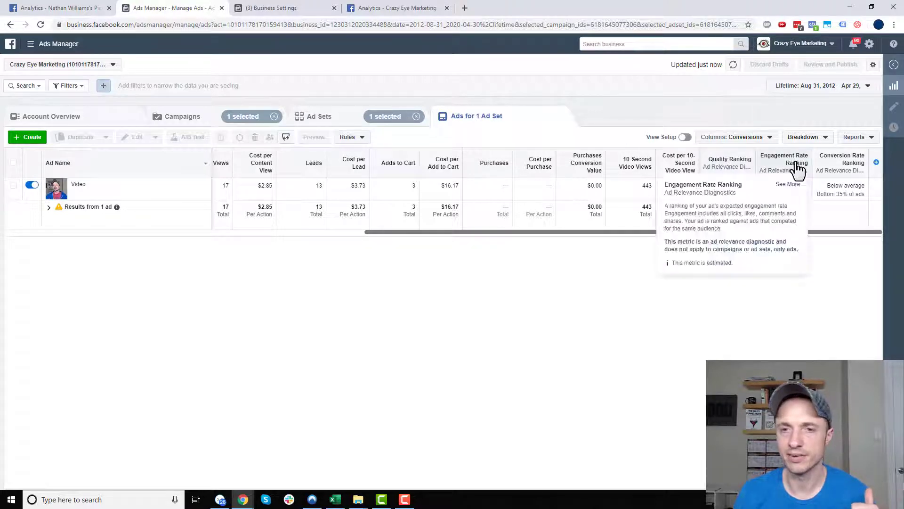
{"action": "mouse_move", "coordinate": [846, 170]}
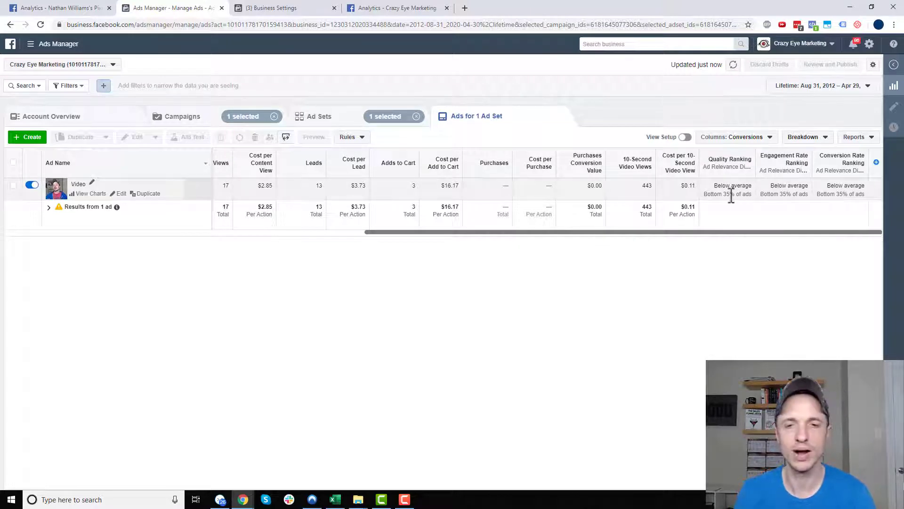
Step: Review the Video ad's results, then return to the Free Vault - Affiliate Offer ad set list
{"action": "left_click_drag", "start_coordinate": [683, 233], "coordinate": [418, 253]}
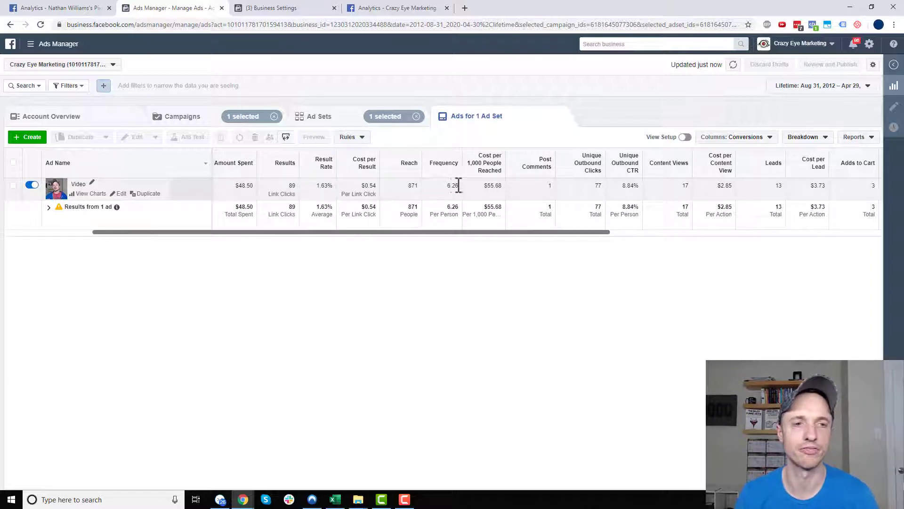
{"action": "left_click_drag", "start_coordinate": [465, 232], "coordinate": [809, 196]}
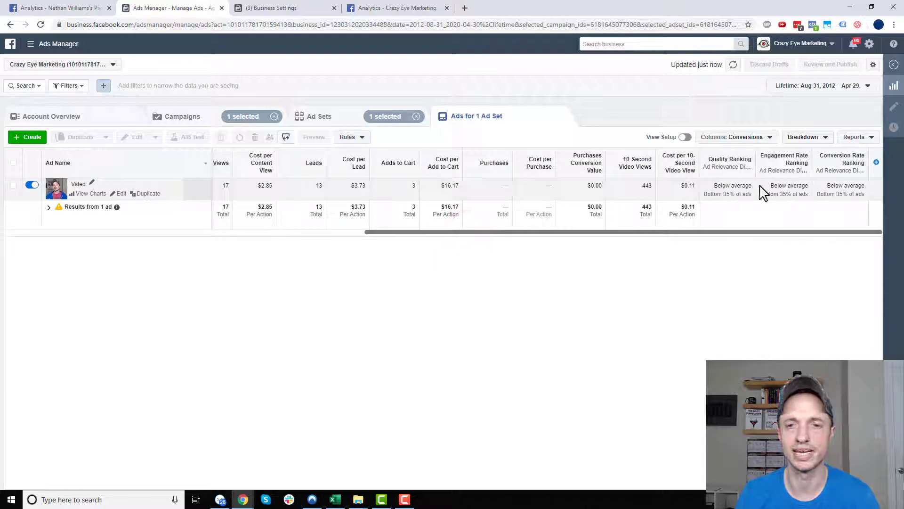
{"action": "left_click_drag", "start_coordinate": [737, 232], "coordinate": [611, 243]}
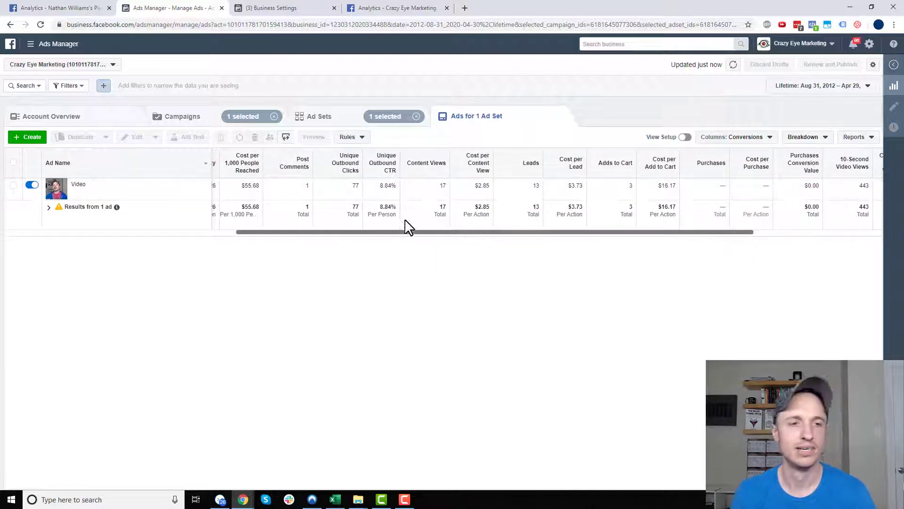
{"action": "left_click_drag", "start_coordinate": [404, 232], "coordinate": [258, 237]}
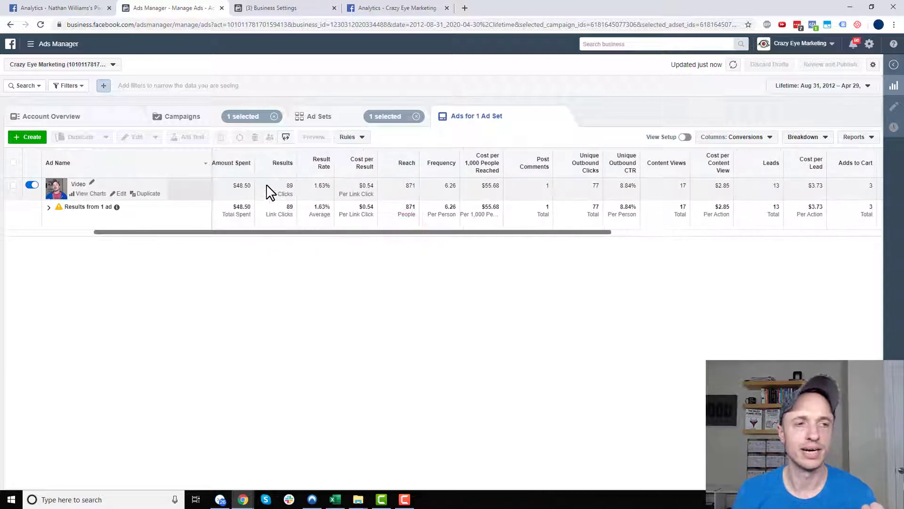
{"action": "left_click_drag", "start_coordinate": [328, 232], "coordinate": [177, 237]}
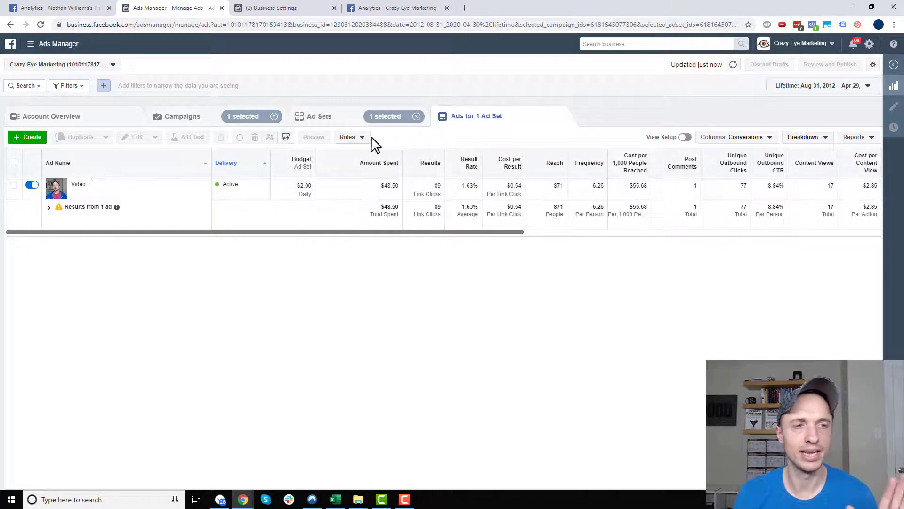
{"action": "left_click", "coordinate": [342, 117]}
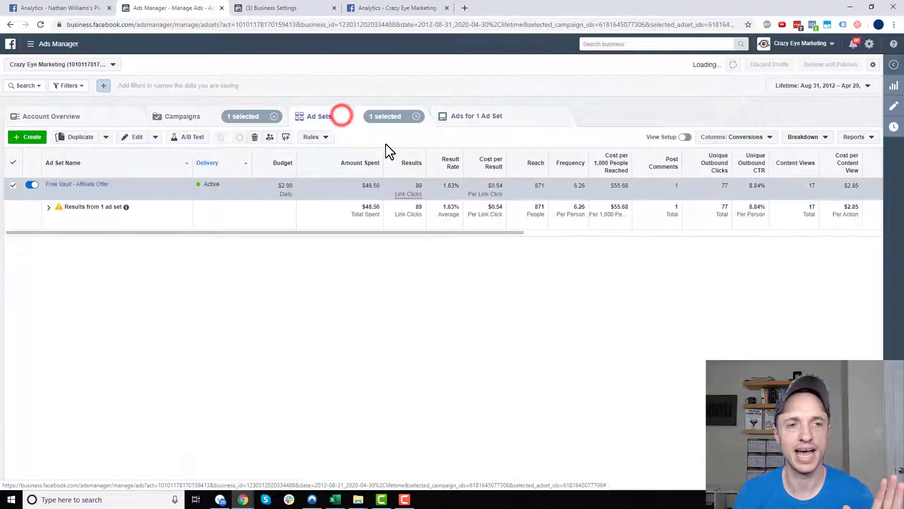
{"action": "mouse_move", "coordinate": [488, 163]}
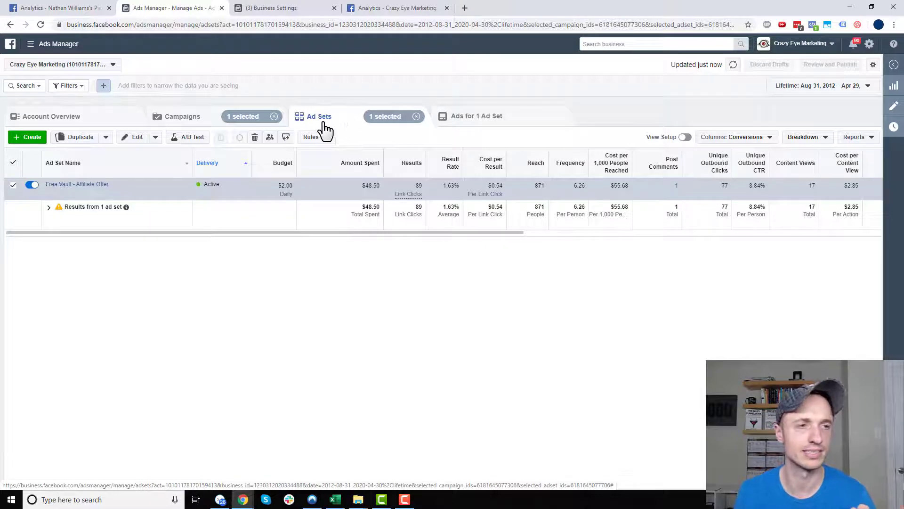
Step: Duplicate the Free Vault - Affiliate Offer ad set as 1 copy in the Original campaign
{"action": "left_click", "coordinate": [78, 140]}
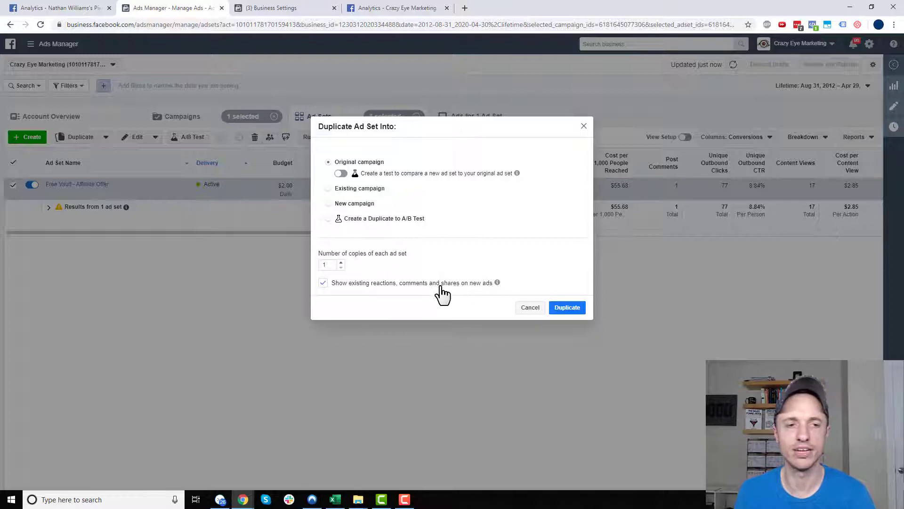
{"action": "left_click", "coordinate": [567, 308]}
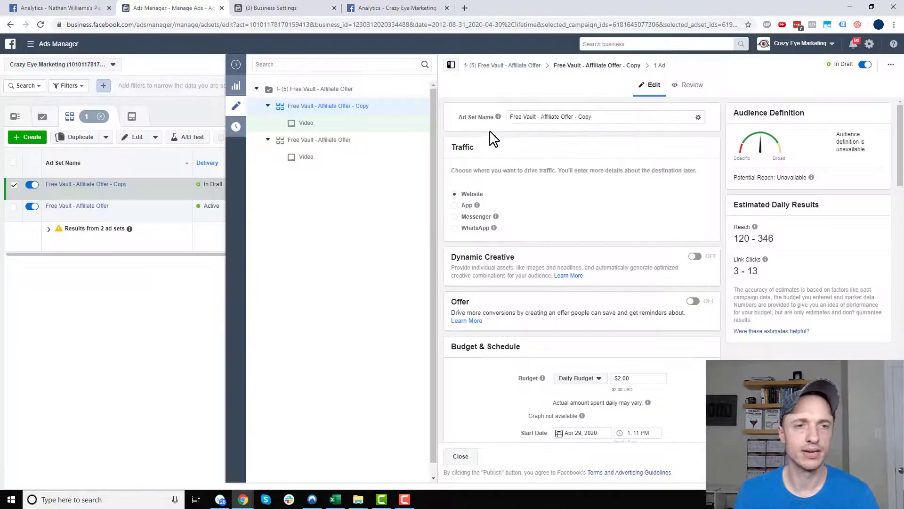
Step: Rename the copied ad set to 'Free Vault - Affiliate Offer - Dynamic Creative - TEST'
{"action": "mouse_move", "coordinate": [498, 117]}
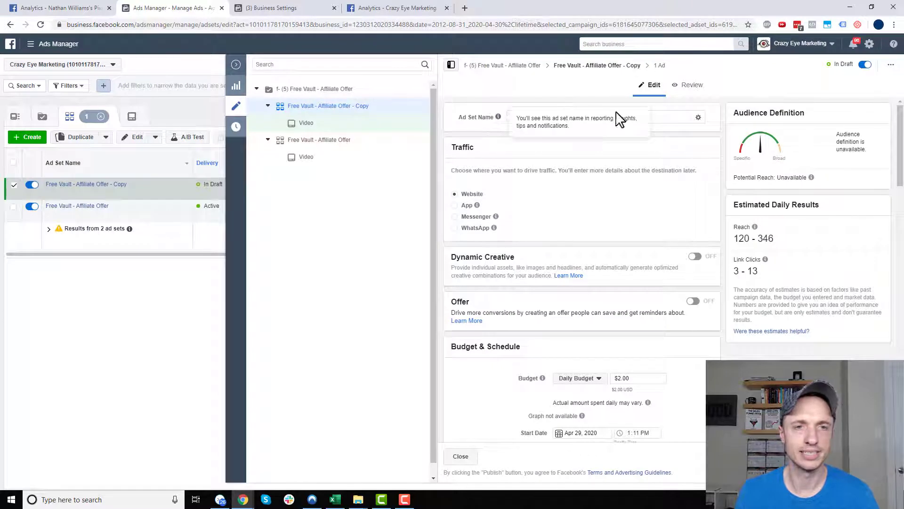
{"action": "double_click", "coordinate": [672, 116]}
{"action": "type", "text": "c Creative - TEST"}
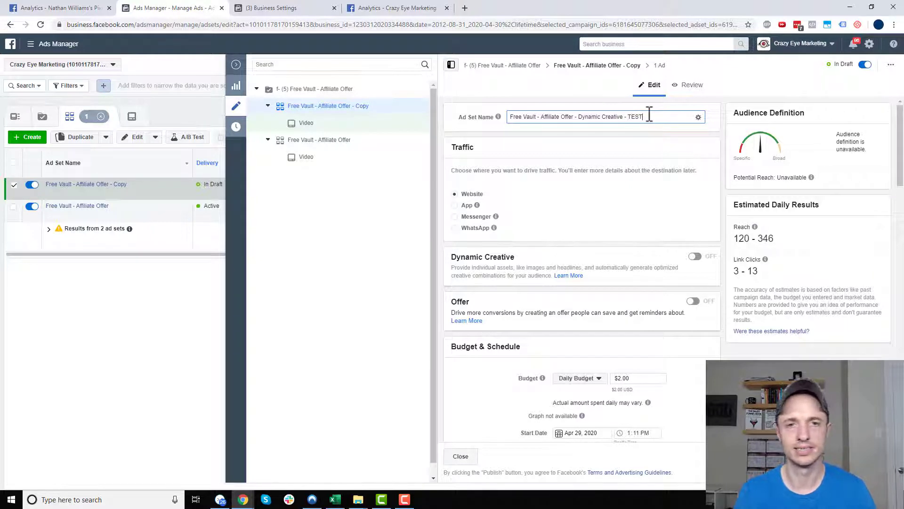
{"action": "left_click", "coordinate": [637, 137]}
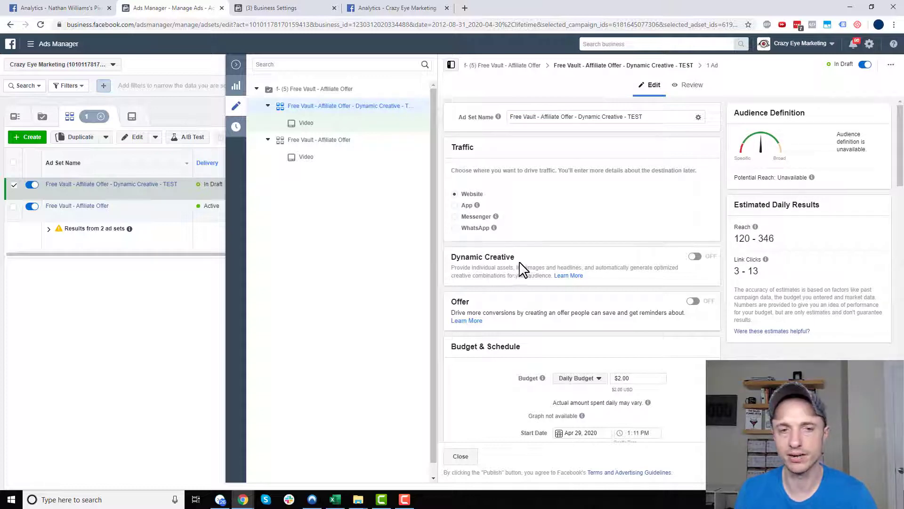
Step: Turn on Dynamic Creative for the ad set and review its Audience and Placements settings
{"action": "left_click", "coordinate": [695, 256]}
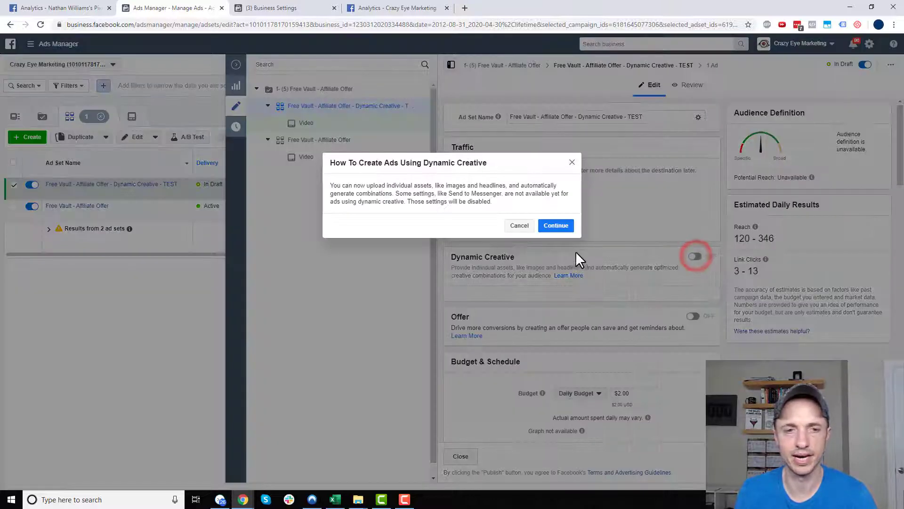
{"action": "left_click", "coordinate": [556, 226]}
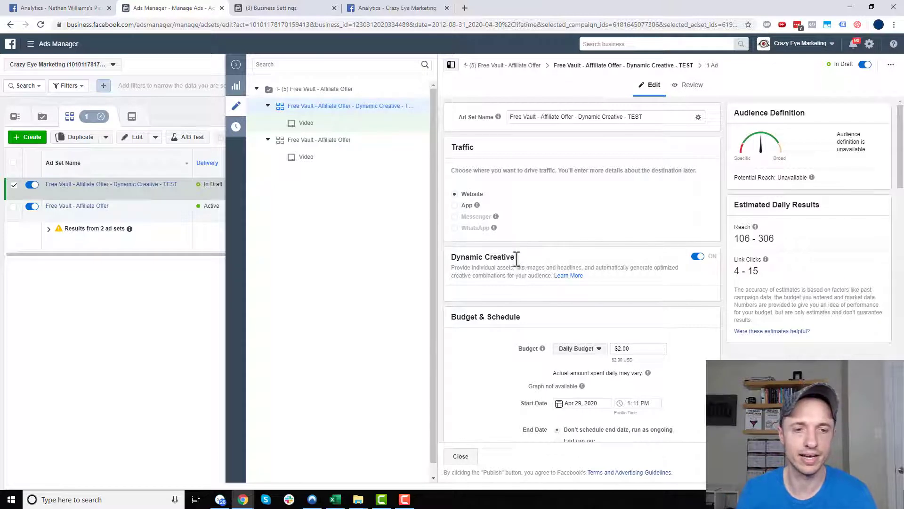
{"action": "scroll", "coordinate": [517, 263], "scroll_direction": "down", "scroll_amount": 3}
{"action": "scroll", "coordinate": [597, 273], "scroll_direction": "down", "scroll_amount": 6}
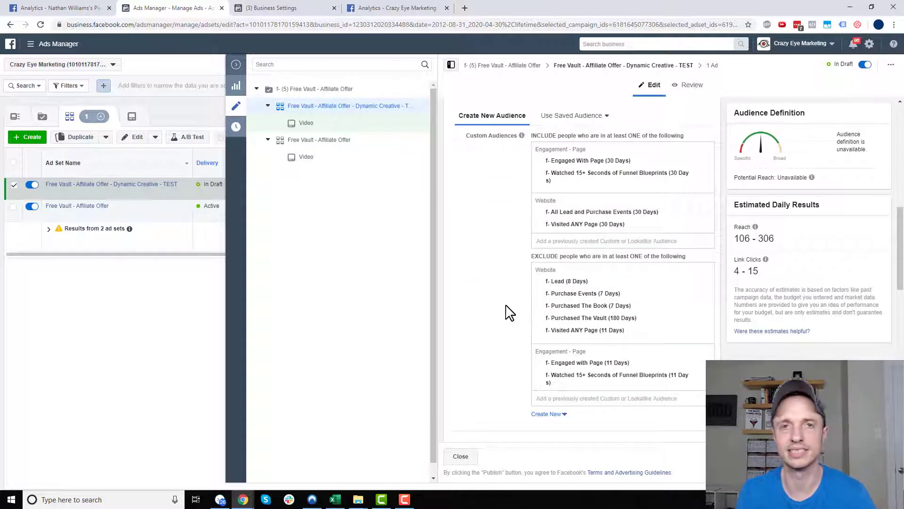
{"action": "scroll", "coordinate": [510, 312], "scroll_direction": "down", "scroll_amount": 9}
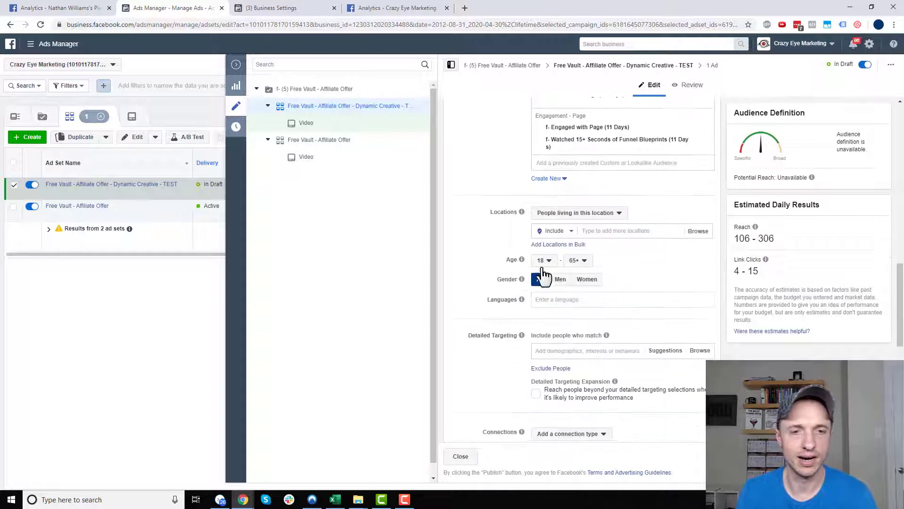
{"action": "scroll", "coordinate": [528, 292], "scroll_direction": "down", "scroll_amount": 3}
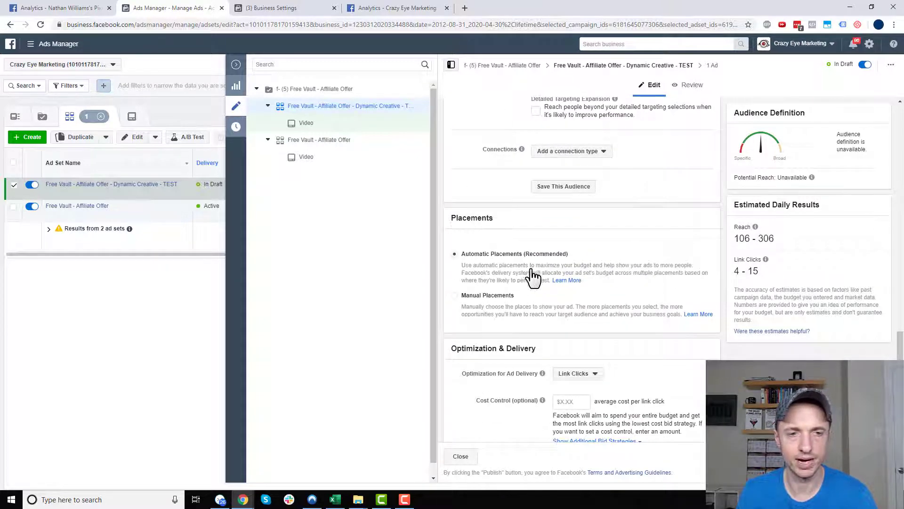
{"action": "scroll", "coordinate": [565, 264], "scroll_direction": "down", "scroll_amount": 2}
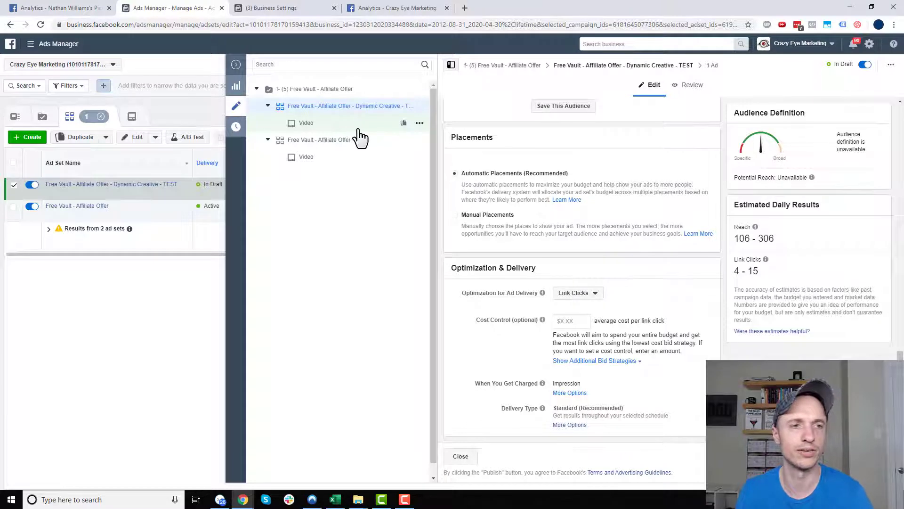
Step: Open the TEST ad set's Video ad and look over its media, primary text, headline and description
{"action": "left_click", "coordinate": [341, 126]}
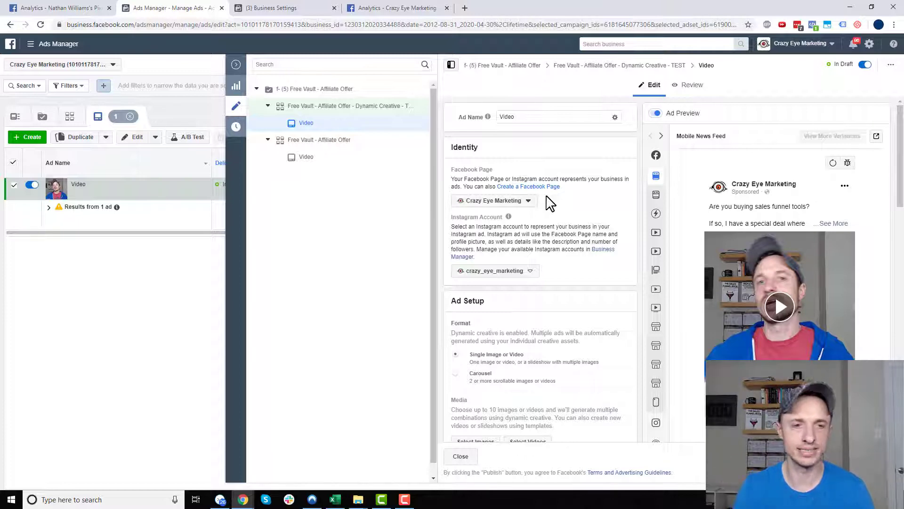
{"action": "scroll", "coordinate": [511, 175], "scroll_direction": "down", "scroll_amount": 2}
{"action": "scroll", "coordinate": [518, 175], "scroll_direction": "down", "scroll_amount": 1}
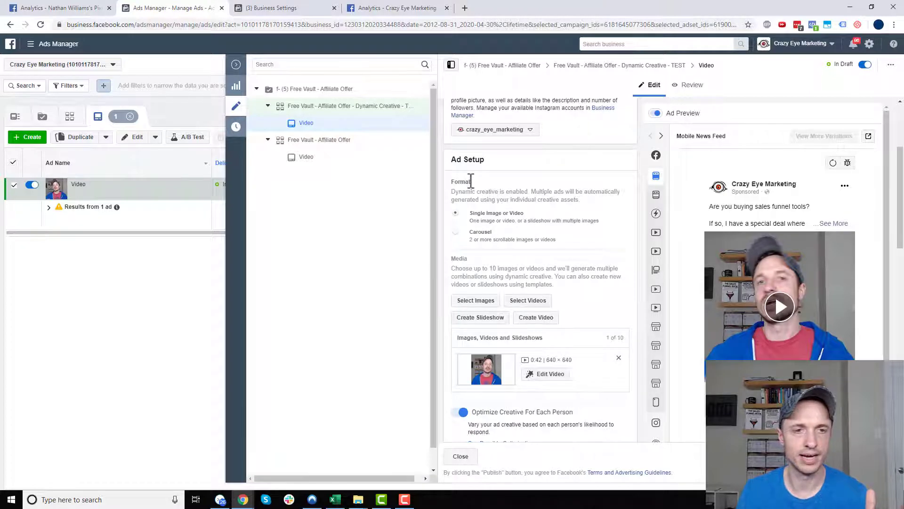
{"action": "scroll", "coordinate": [471, 198], "scroll_direction": "down", "scroll_amount": 1}
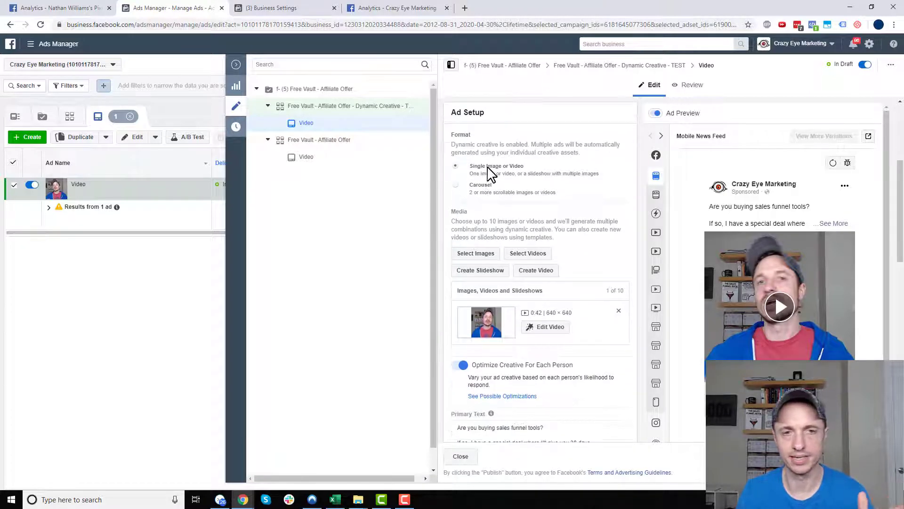
{"action": "scroll", "coordinate": [513, 177], "scroll_direction": "down", "scroll_amount": 3}
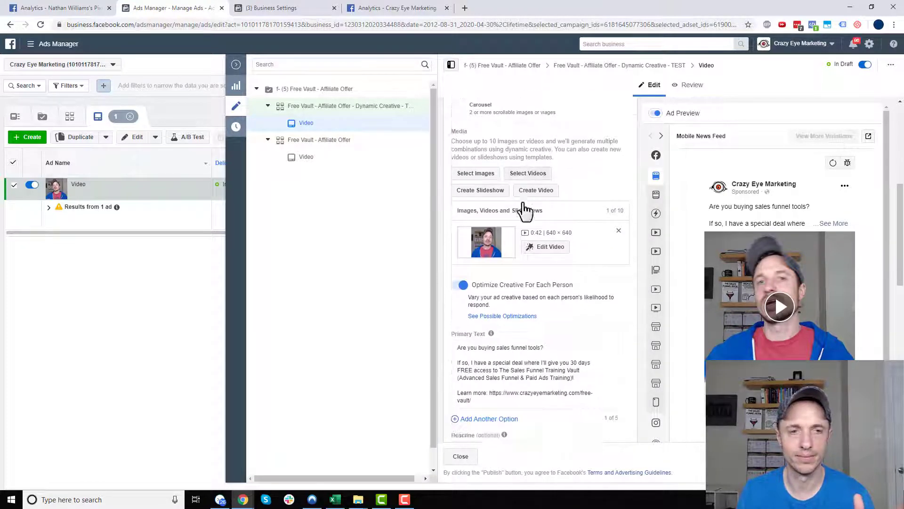
{"action": "scroll", "coordinate": [485, 170], "scroll_direction": "up", "scroll_amount": 1}
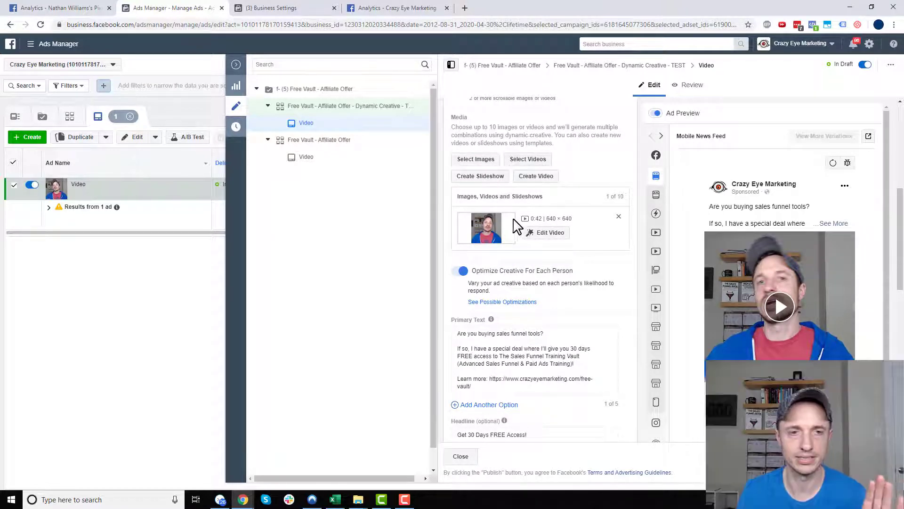
{"action": "scroll", "coordinate": [491, 221], "scroll_direction": "down", "scroll_amount": 2}
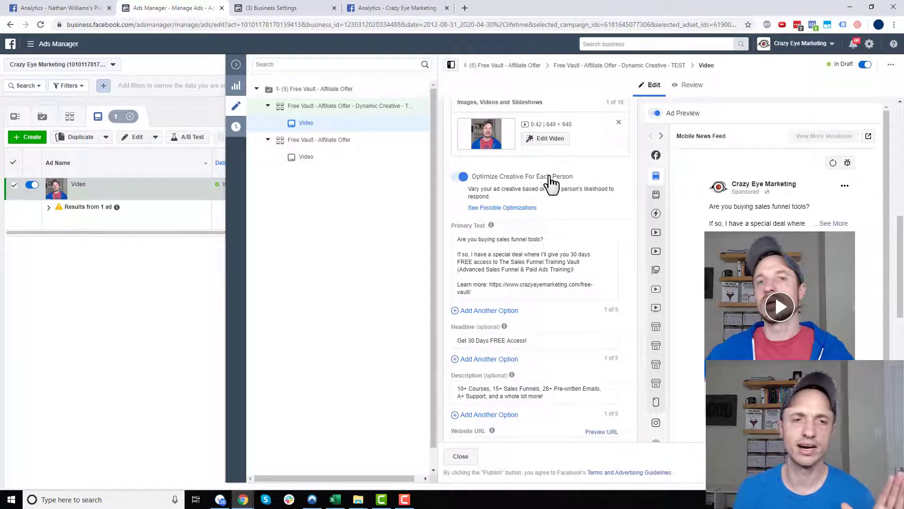
{"action": "left_click", "coordinate": [464, 177]}
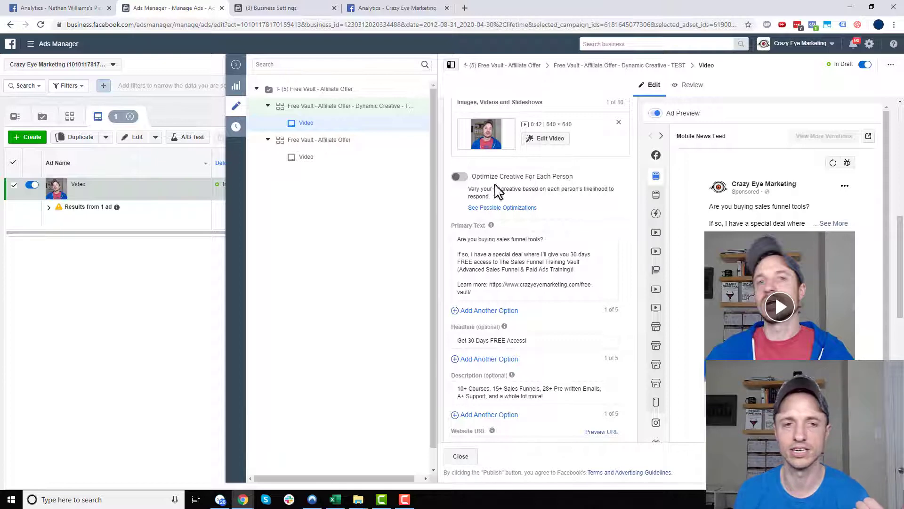
{"action": "scroll", "coordinate": [559, 197], "scroll_direction": "down", "scroll_amount": 1}
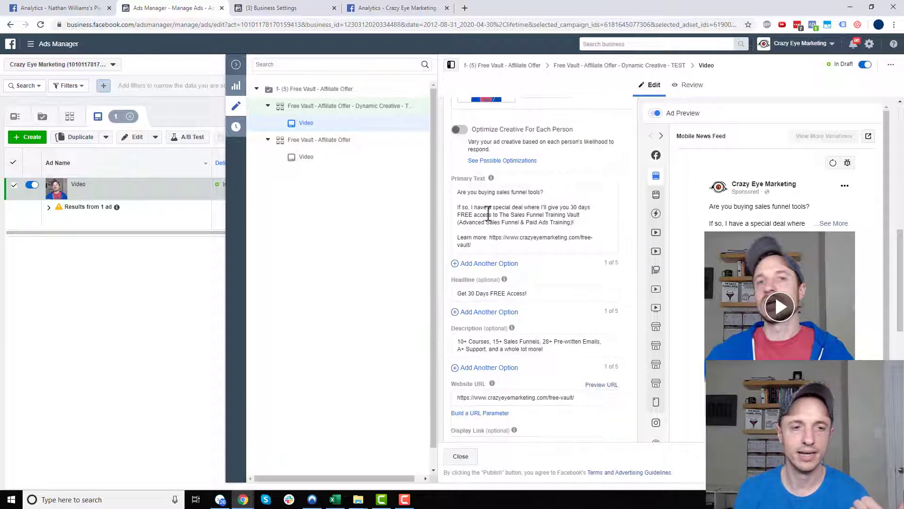
{"action": "scroll", "coordinate": [521, 210], "scroll_direction": "up", "scroll_amount": 2}
{"action": "scroll", "coordinate": [522, 236], "scroll_direction": "down", "scroll_amount": 1}
{"action": "scroll", "coordinate": [537, 231], "scroll_direction": "down", "scroll_amount": 1}
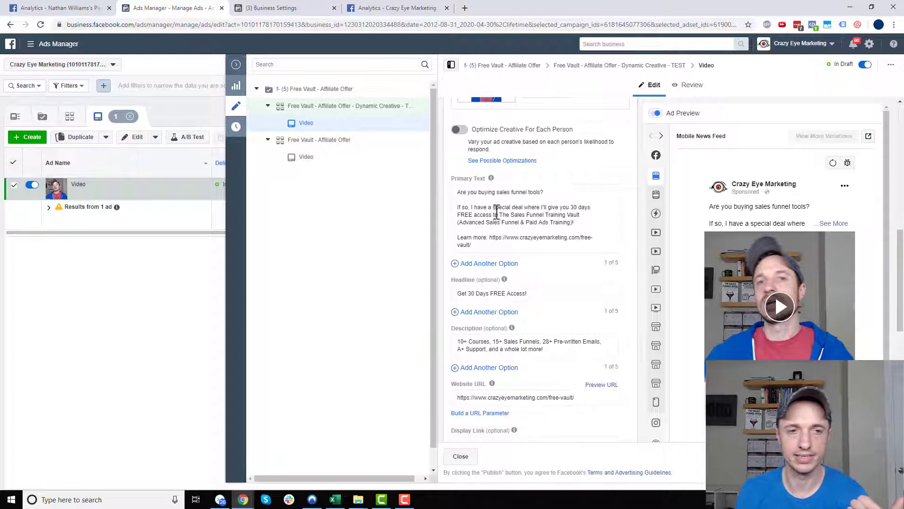
{"action": "scroll", "coordinate": [496, 212], "scroll_direction": "down", "scroll_amount": 1}
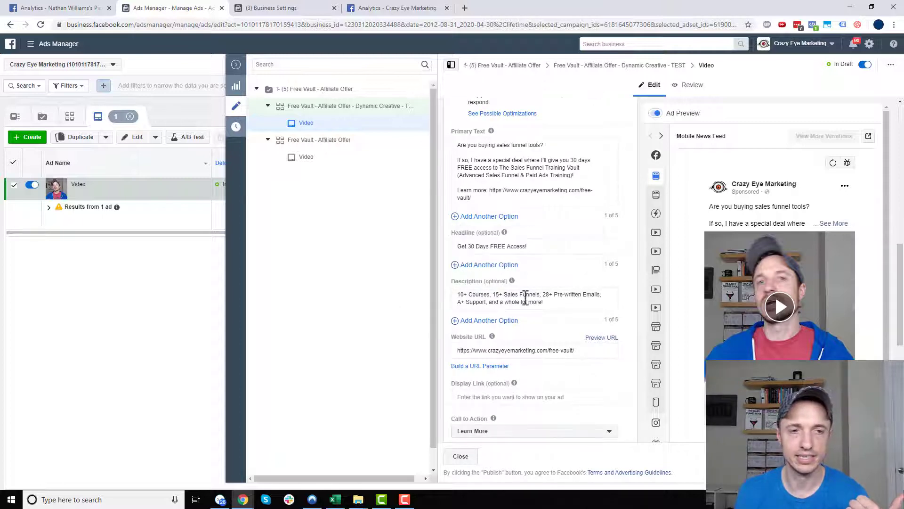
{"action": "scroll", "coordinate": [532, 297], "scroll_direction": "down", "scroll_amount": 2}
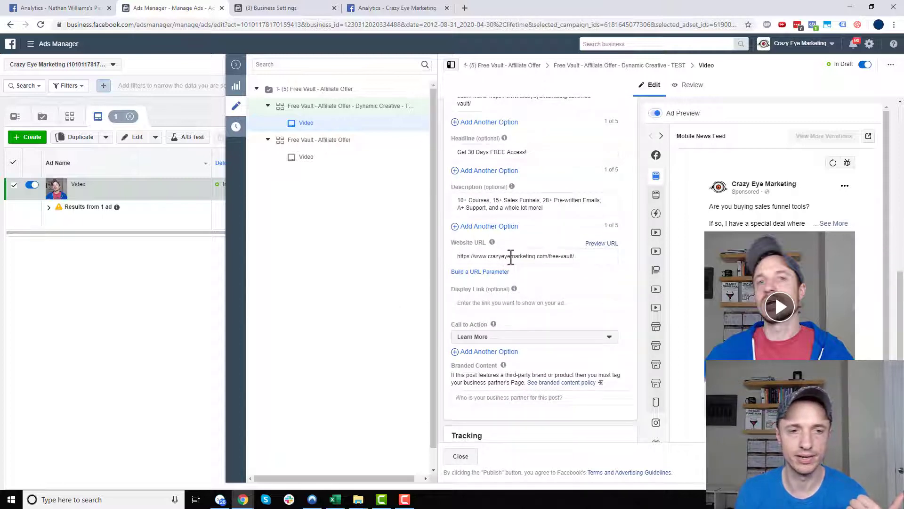
{"action": "scroll", "coordinate": [507, 328], "scroll_direction": "down", "scroll_amount": 4}
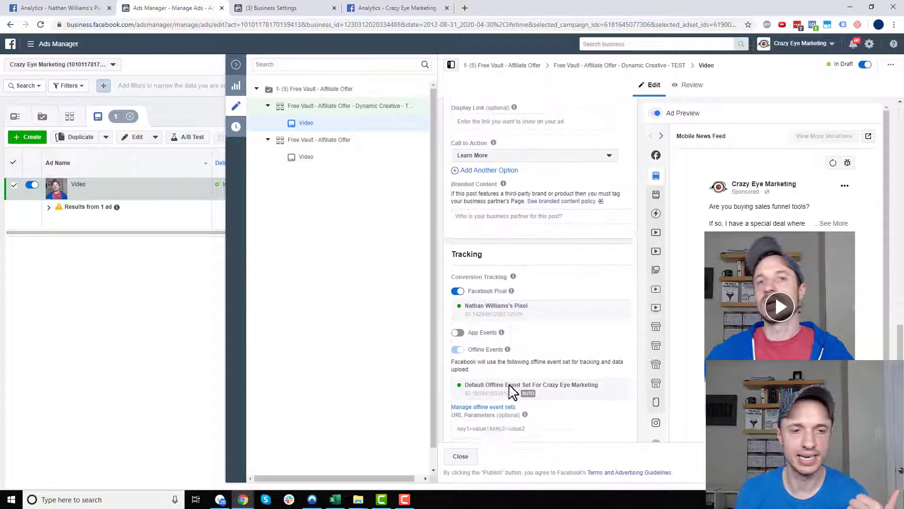
{"action": "scroll", "coordinate": [505, 358], "scroll_direction": "up", "scroll_amount": 5}
{"action": "scroll", "coordinate": [503, 317], "scroll_direction": "down", "scroll_amount": 4}
{"action": "scroll", "coordinate": [515, 329], "scroll_direction": "up", "scroll_amount": 5}
{"action": "scroll", "coordinate": [515, 330], "scroll_direction": "up", "scroll_amount": 5}
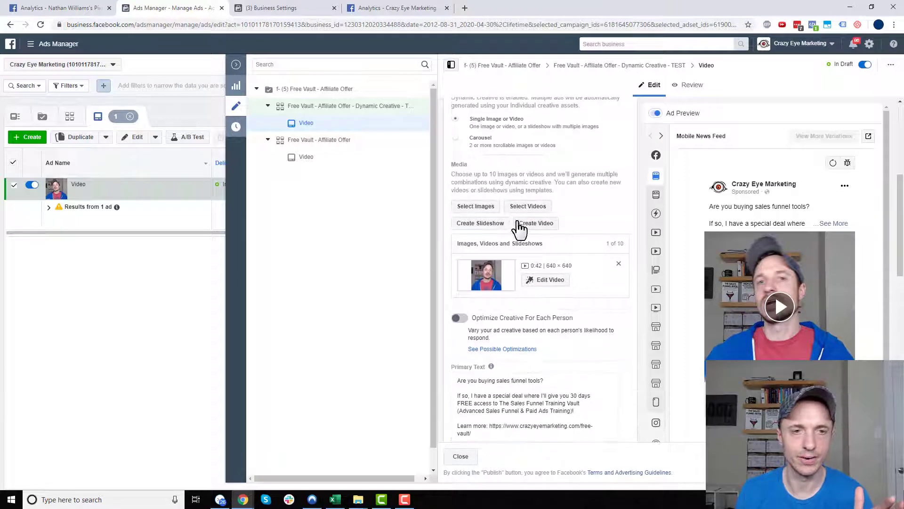
Step: Add the untitled 1200×628 account image to the ad's media beside the 0:42 video
{"action": "left_click", "coordinate": [476, 207]}
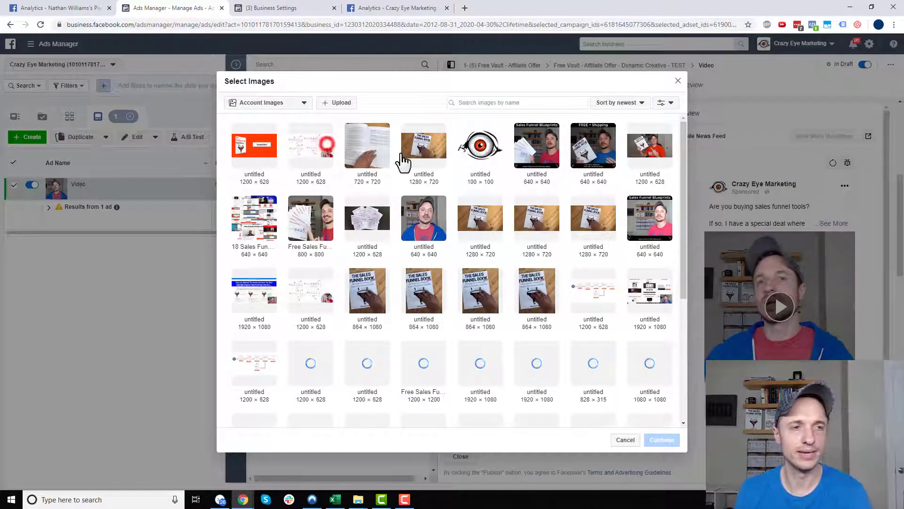
{"action": "left_click", "coordinate": [320, 151]}
{"action": "left_click", "coordinate": [661, 440]}
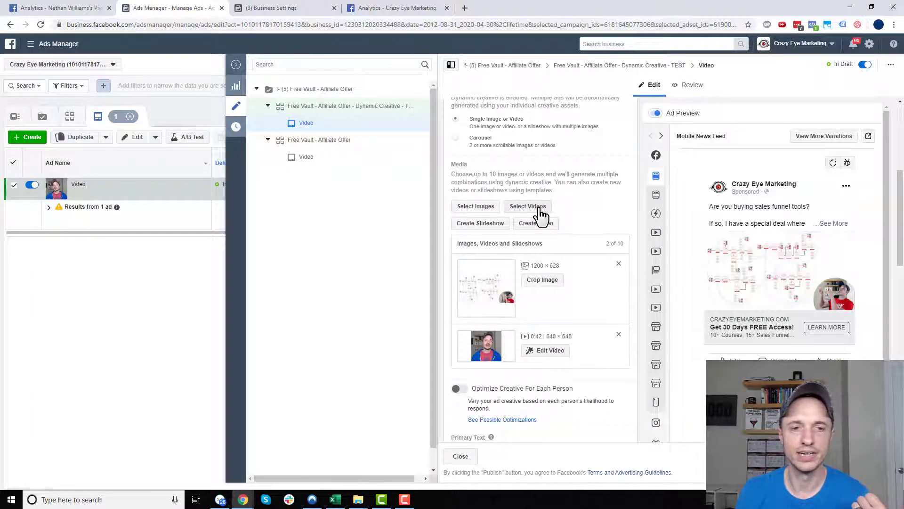
Step: Add a second primary text option with placeholder text 'fjdsk jfkldjsa'
{"action": "scroll", "coordinate": [542, 217], "scroll_direction": "down", "scroll_amount": 5}
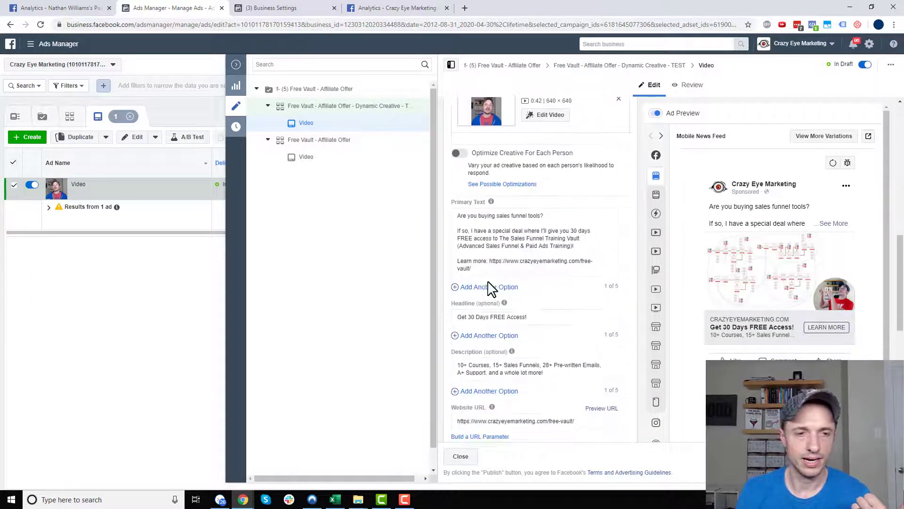
{"action": "left_click", "coordinate": [497, 287]}
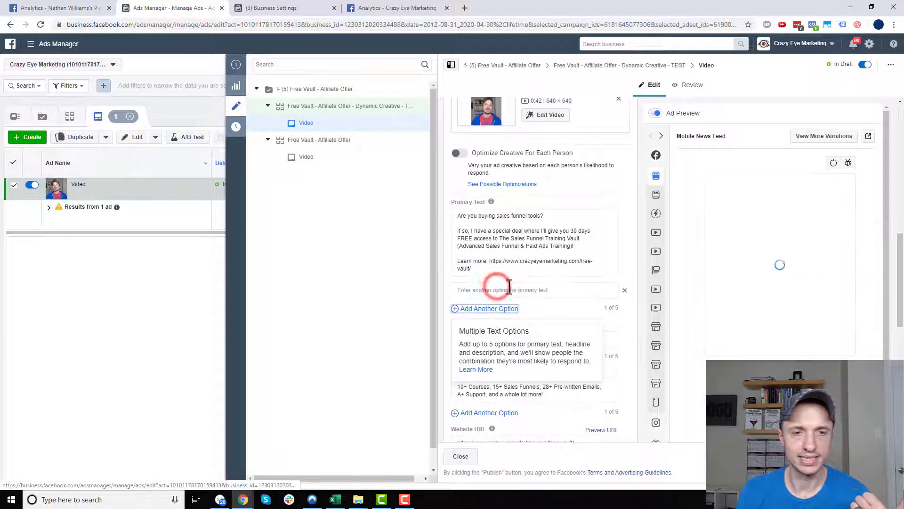
{"action": "left_click", "coordinate": [509, 287]}
{"action": "type", "text": "fjdsk jfkldjsa fklds jklf"}
Step: Add a second headline option, 'Head line'
{"action": "scroll", "coordinate": [553, 290], "scroll_direction": "down", "scroll_amount": 2}
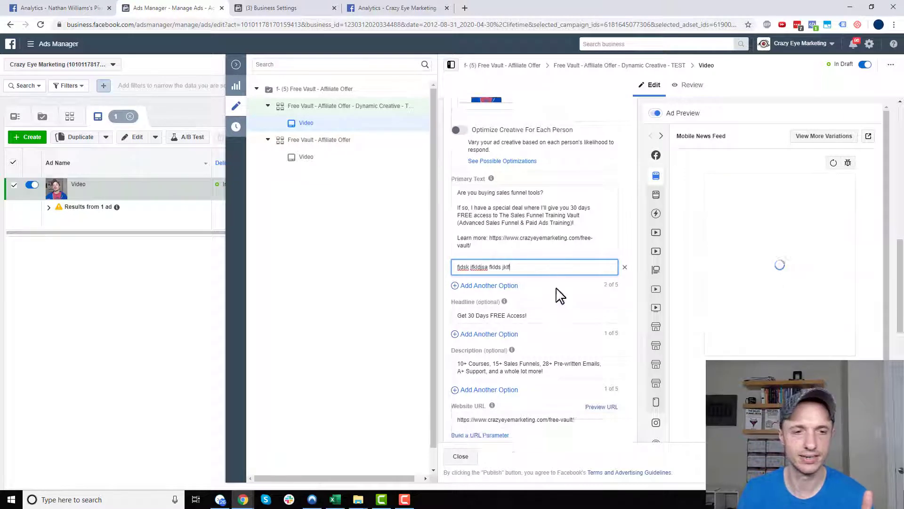
{"action": "left_click", "coordinate": [493, 263]}
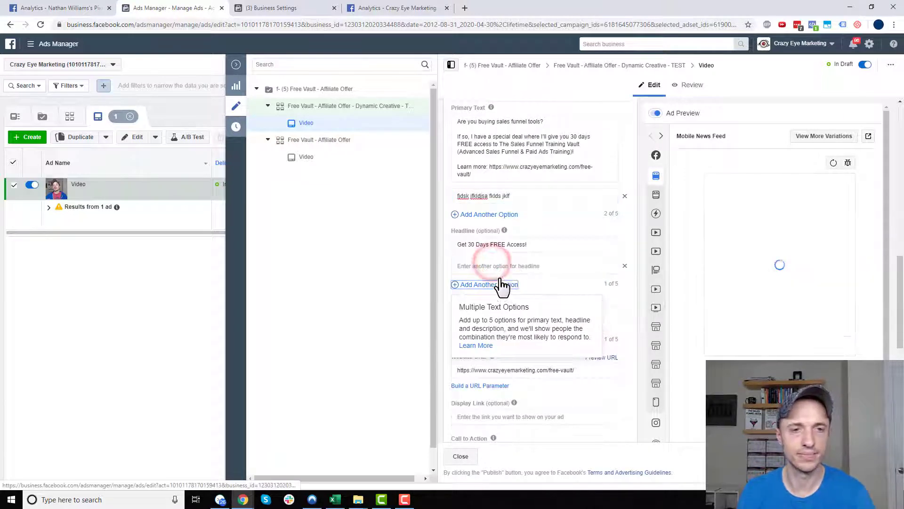
{"action": "left_click", "coordinate": [504, 266]}
{"action": "type", "text": "Head line"}
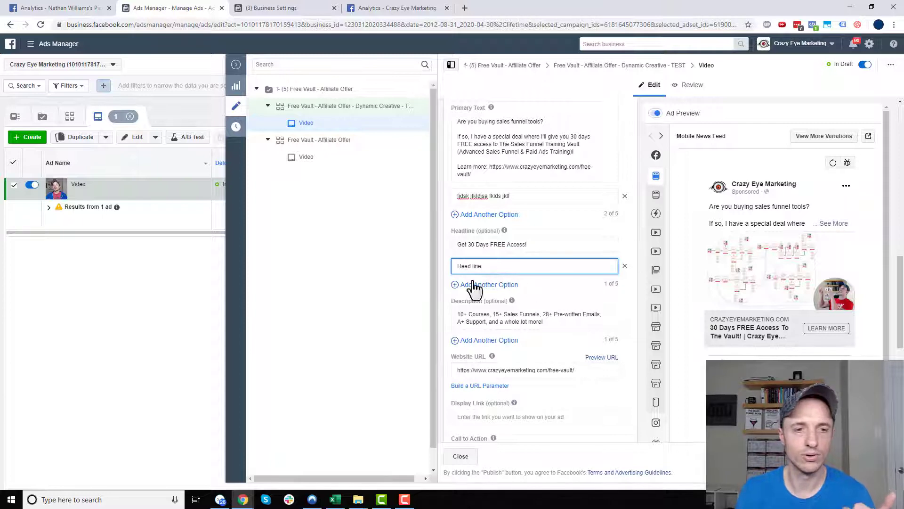
{"action": "scroll", "coordinate": [474, 288], "scroll_direction": "down", "scroll_amount": 1}
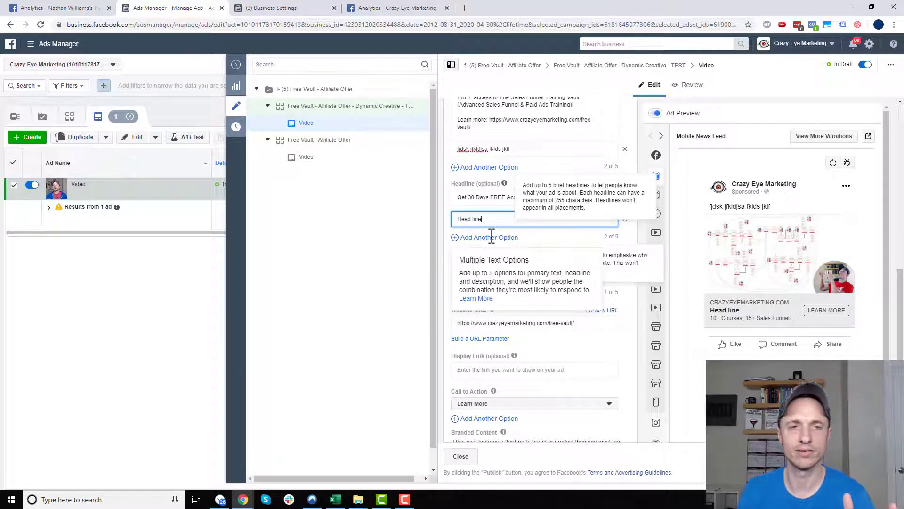
{"action": "mouse_move", "coordinate": [504, 184]}
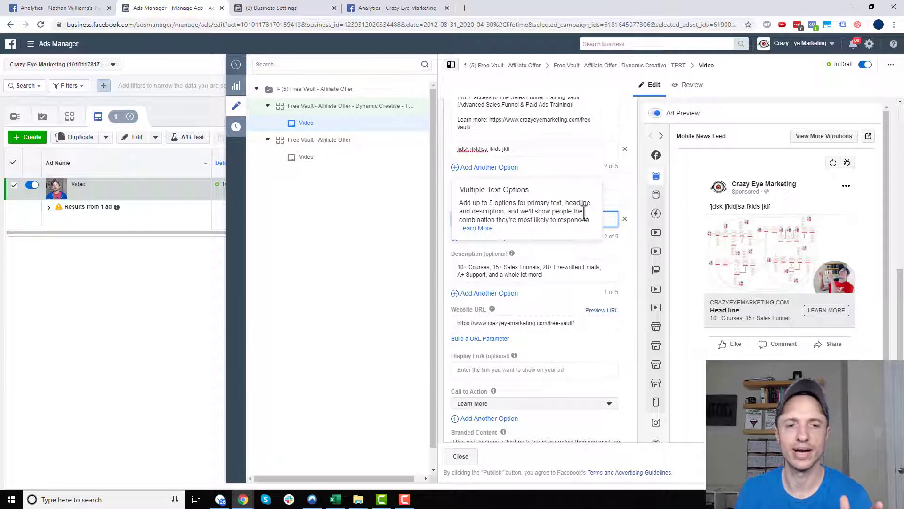
Step: Revise the second primary text option and select the whole description text
{"action": "scroll", "coordinate": [549, 298], "scroll_direction": "up", "scroll_amount": 12}
{"action": "scroll", "coordinate": [548, 298], "scroll_direction": "down", "scroll_amount": 6}
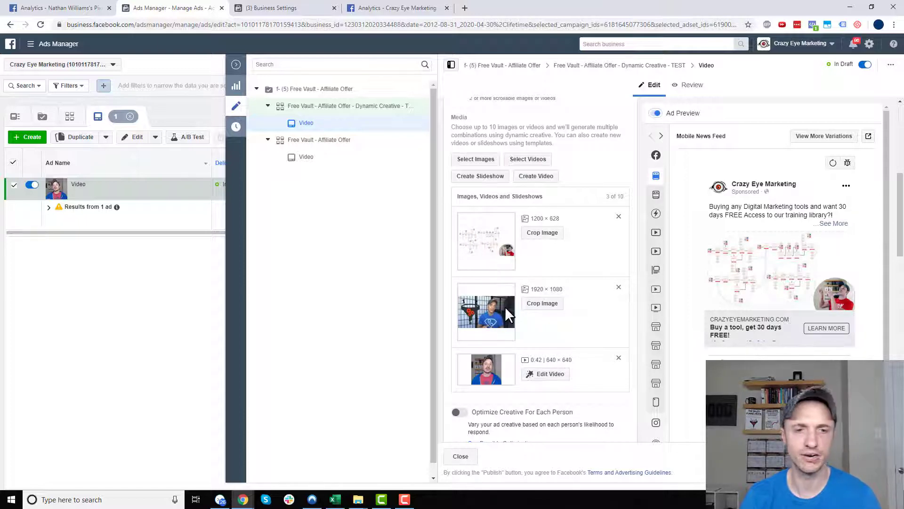
{"action": "scroll", "coordinate": [505, 290], "scroll_direction": "down", "scroll_amount": 6}
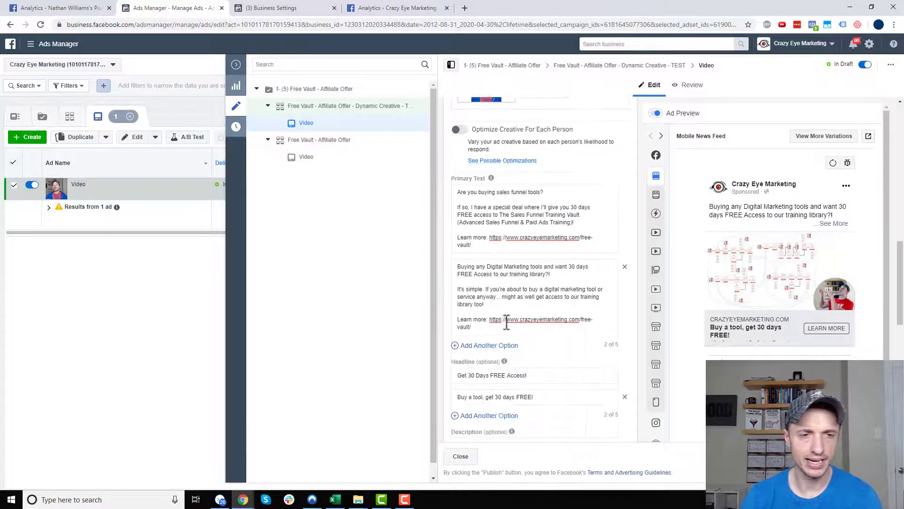
{"action": "left_click", "coordinate": [512, 304]}
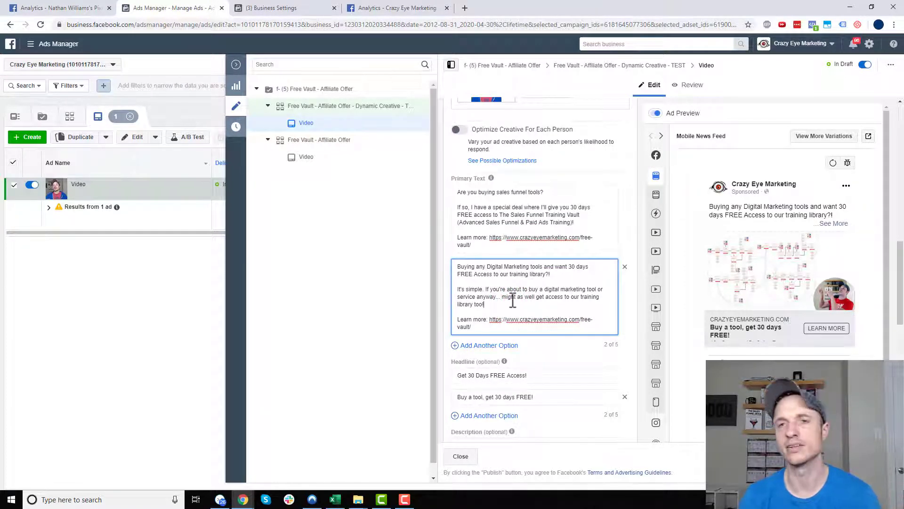
{"action": "scroll", "coordinate": [512, 299], "scroll_direction": "down", "scroll_amount": 3}
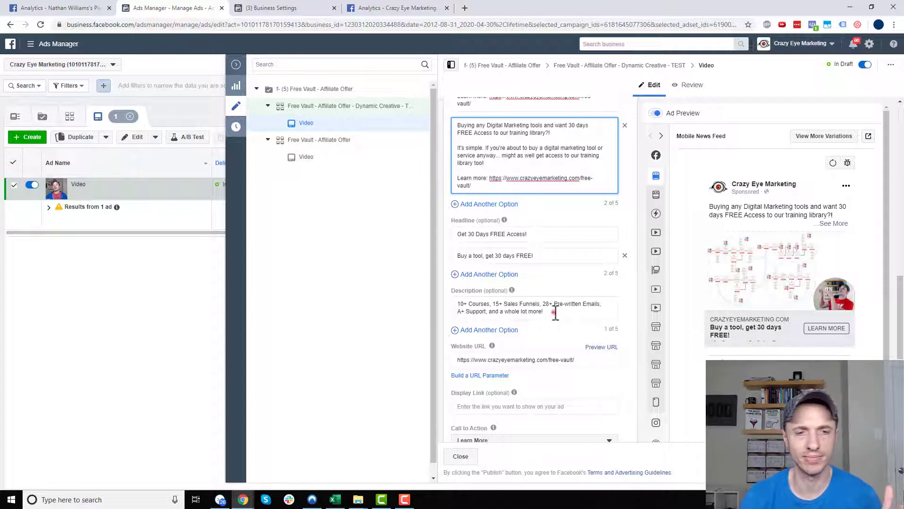
{"action": "left_click_drag", "start_coordinate": [553, 314], "coordinate": [428, 303]}
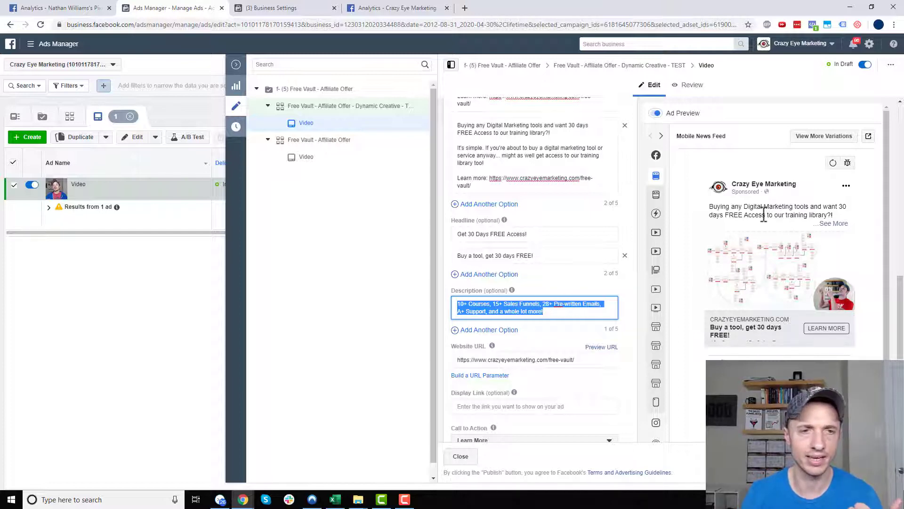
Step: Paste the UTM tracking string into URL Parameters under Tracking
{"action": "scroll", "coordinate": [766, 223], "scroll_direction": "up", "scroll_amount": 2}
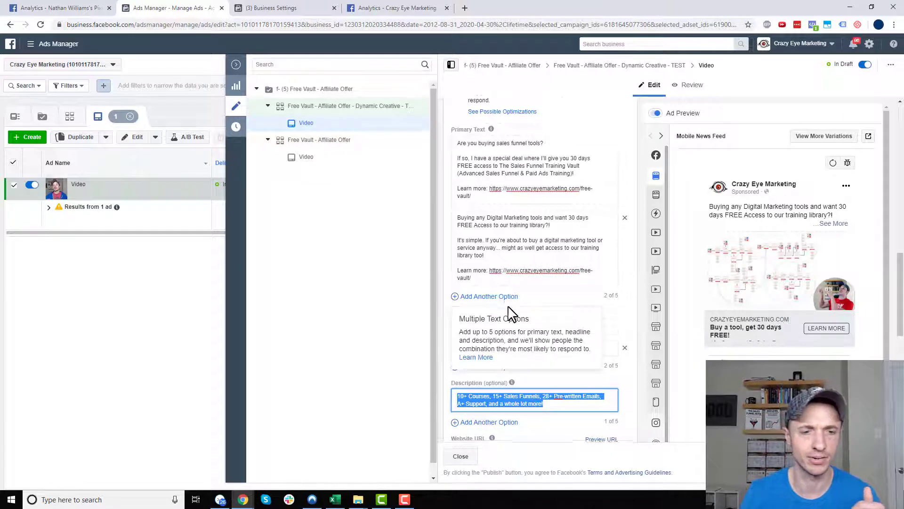
{"action": "scroll", "coordinate": [542, 304], "scroll_direction": "down", "scroll_amount": 3}
{"action": "scroll", "coordinate": [515, 282], "scroll_direction": "down", "scroll_amount": 1}
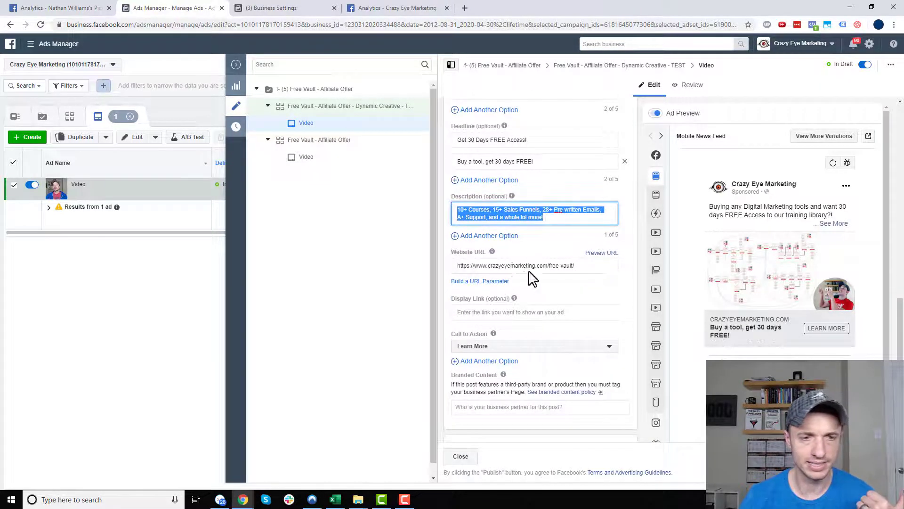
{"action": "scroll", "coordinate": [509, 265], "scroll_direction": "down", "scroll_amount": 2}
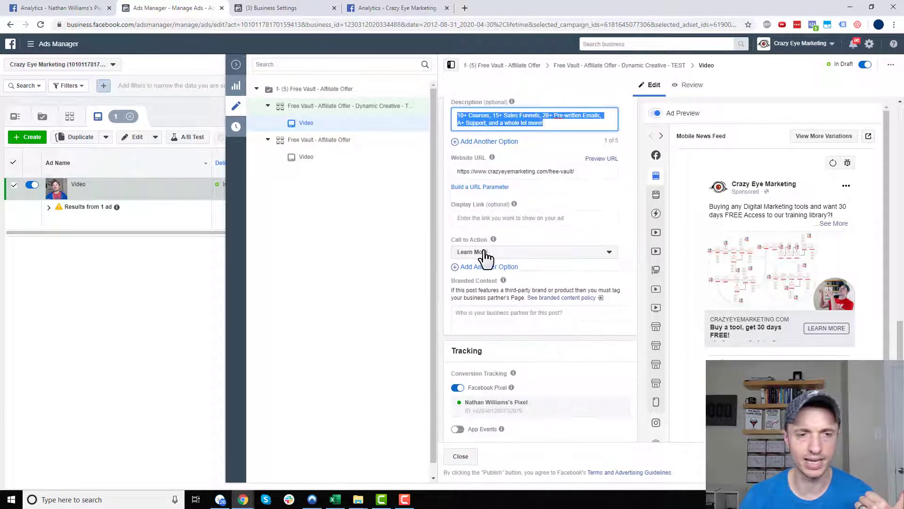
{"action": "mouse_move", "coordinate": [507, 285]}
{"action": "scroll", "coordinate": [617, 321], "scroll_direction": "down", "scroll_amount": 3}
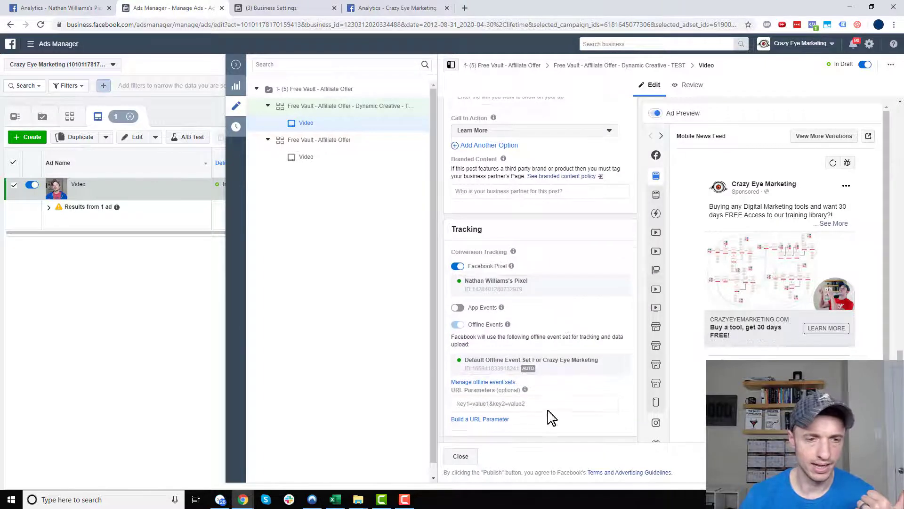
{"action": "left_click", "coordinate": [512, 403]}
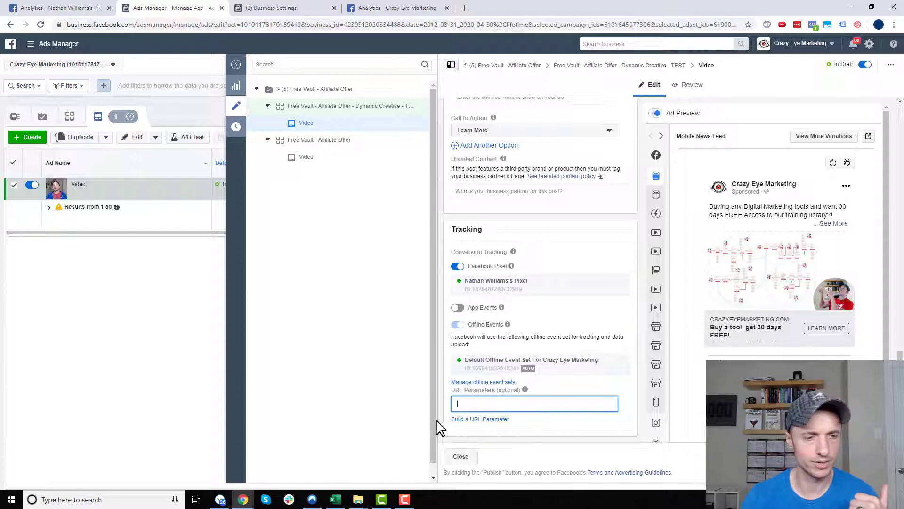
{"action": "type", "text": "utm_source=facebook&utm_medium=cpc&utm_campaign={{campaign.name}}&utm_content={{adset.name}}_{{ad.name}}_{{placement}}_{{site_source_name}}"}
{"action": "left_click", "coordinate": [376, 345]}
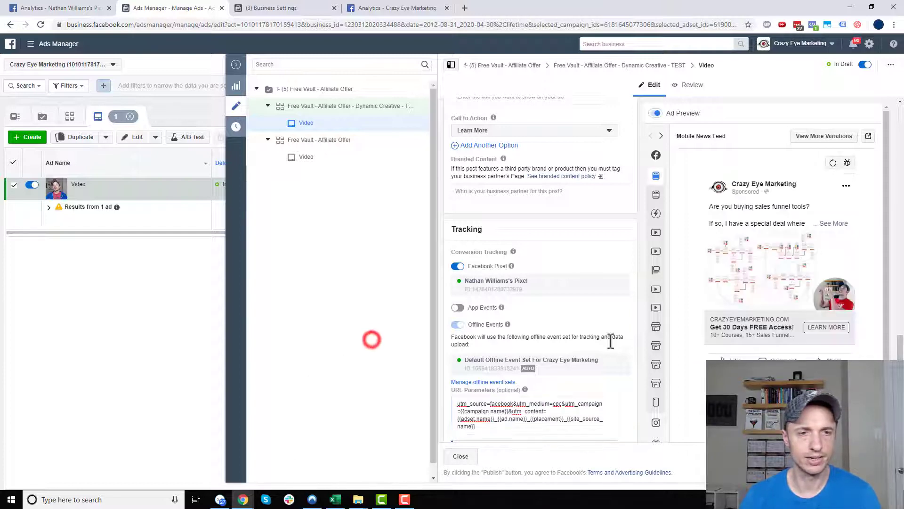
{"action": "scroll", "coordinate": [581, 363], "scroll_direction": "up", "scroll_amount": 10}
{"action": "scroll", "coordinate": [586, 365], "scroll_direction": "up", "scroll_amount": 10}
Step: Name the ad 'Dynamic Creative' and switch its preview to the Desktop News Feed placement
{"action": "double_click", "coordinate": [534, 120]}
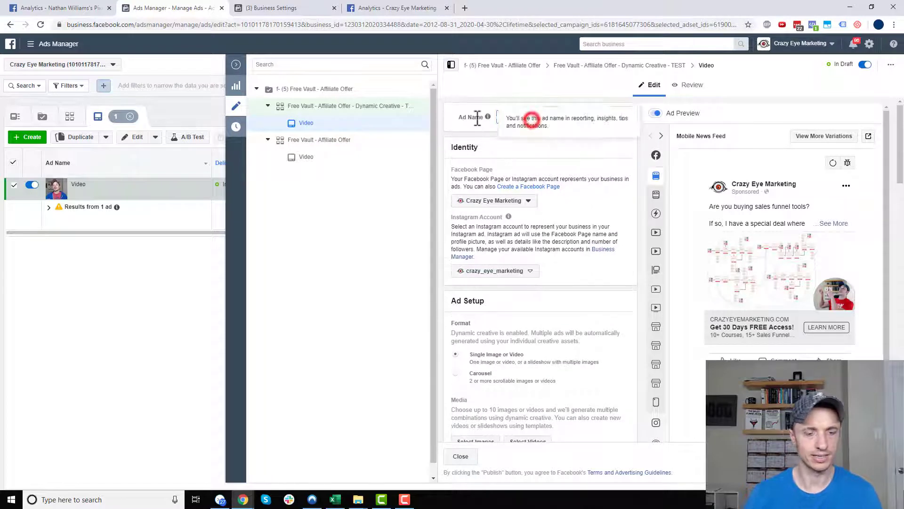
{"action": "type", "text": "Dynamic Cr"}
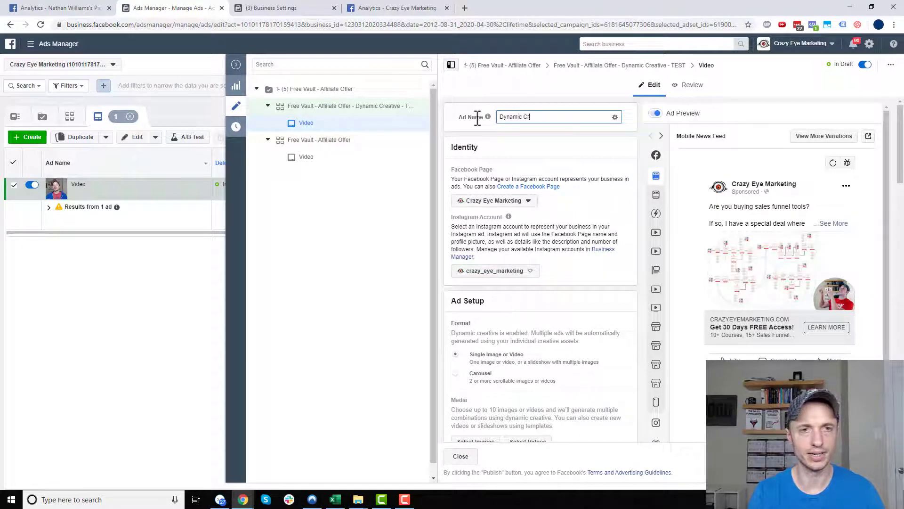
{"action": "type", "text": "eative"}
{"action": "left_click", "coordinate": [564, 157]}
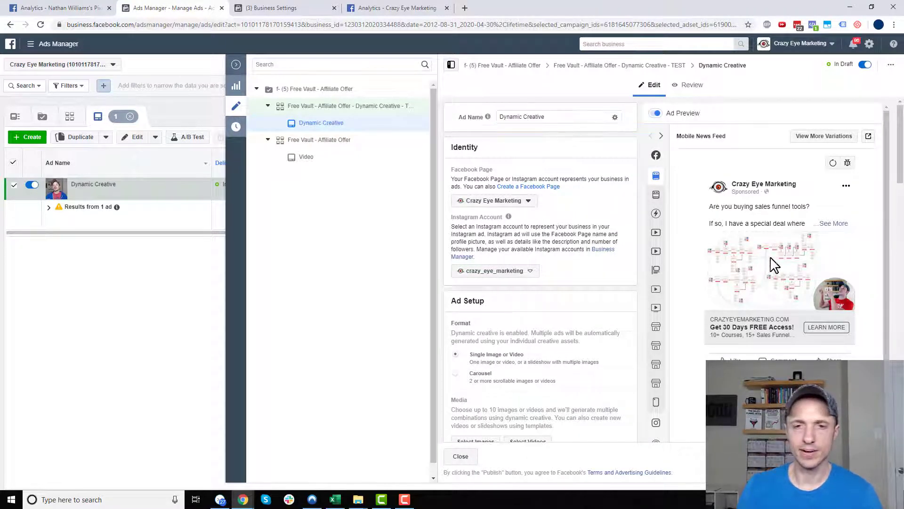
{"action": "mouse_move", "coordinate": [668, 201]}
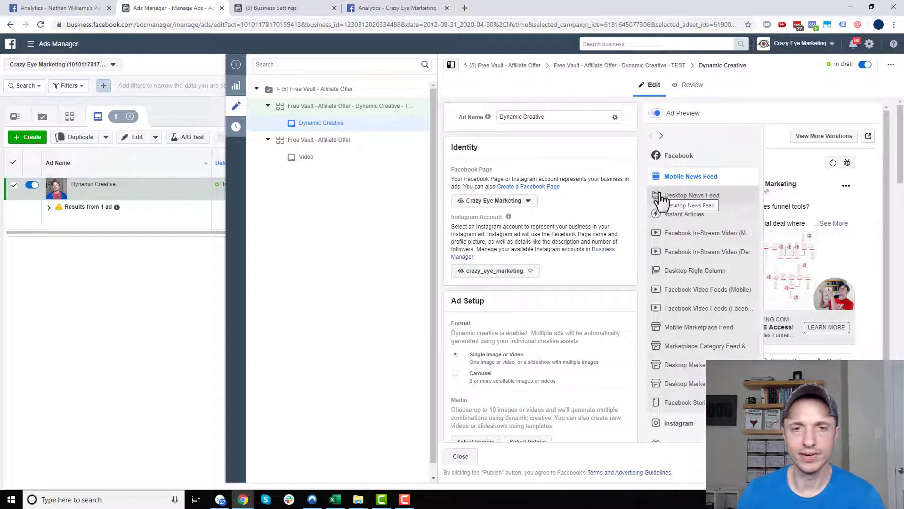
{"action": "left_click", "coordinate": [691, 195]}
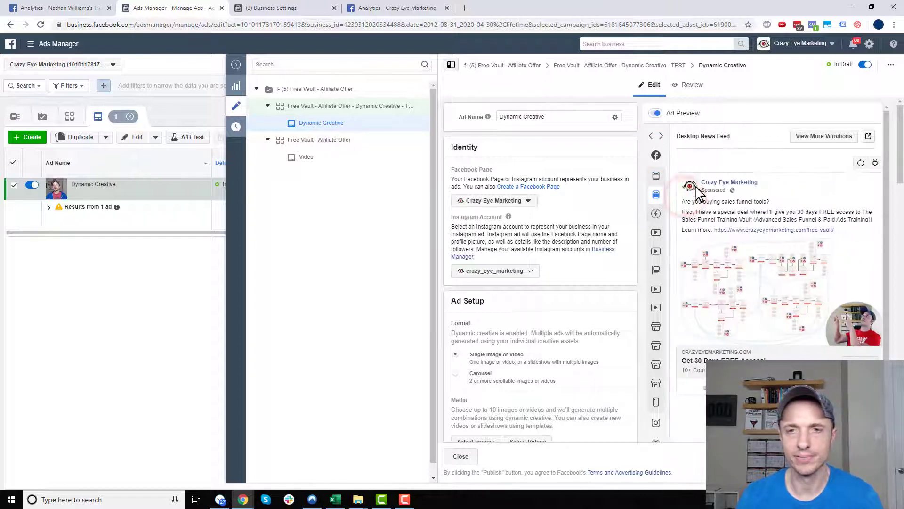
Step: Preview the variation using the second image and 'Buy a tool, get 30 days FREE!' headline in Instant Articles
{"action": "left_click", "coordinate": [825, 141]}
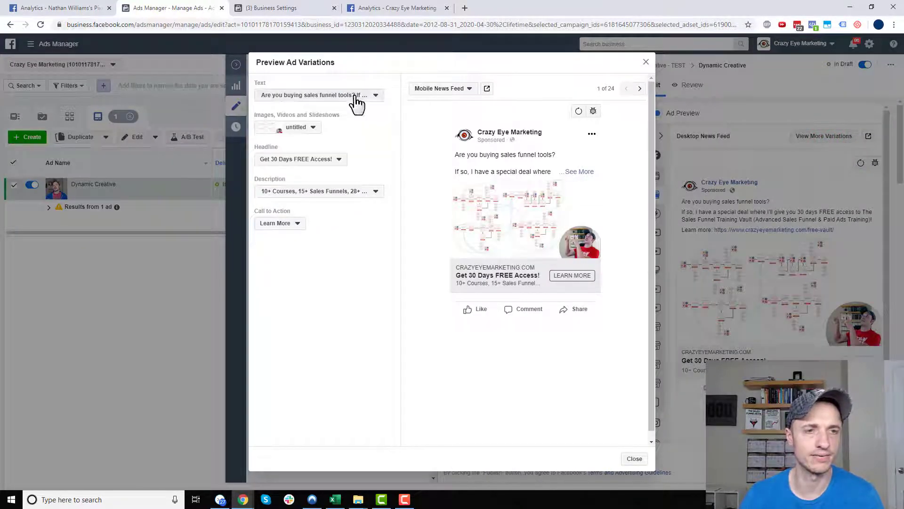
{"action": "left_click", "coordinate": [363, 94]}
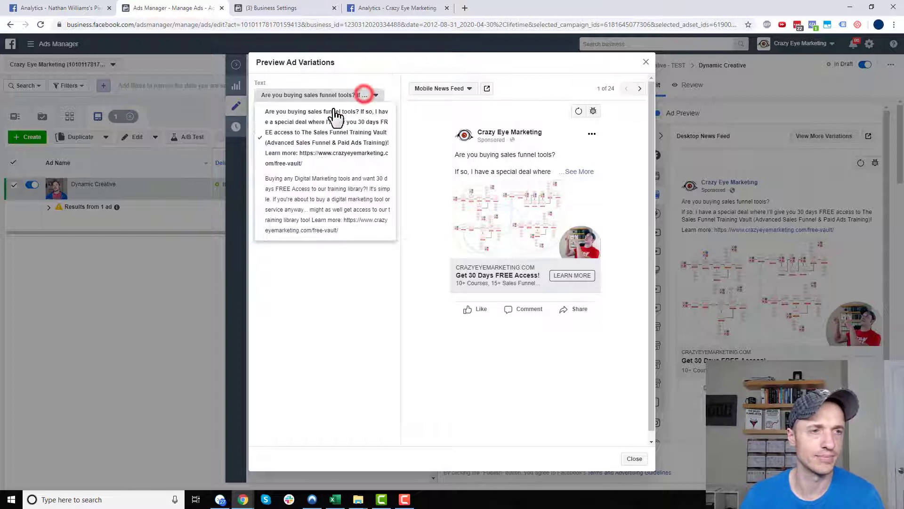
{"action": "left_click", "coordinate": [314, 203]}
{"action": "left_click", "coordinate": [301, 127]}
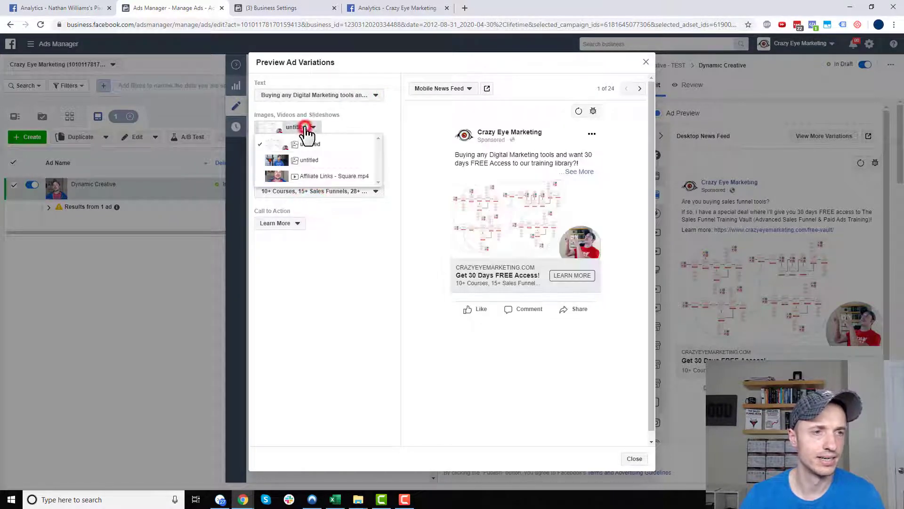
{"action": "left_click", "coordinate": [308, 162]}
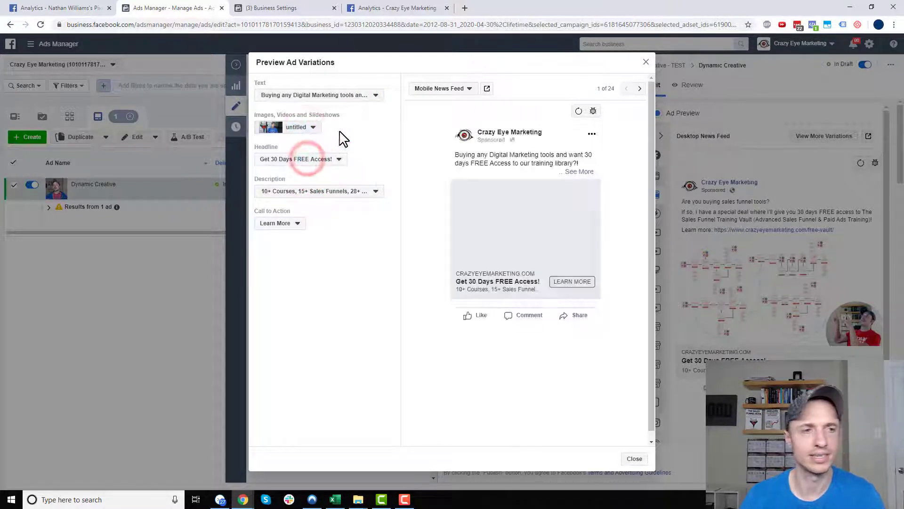
{"action": "left_click", "coordinate": [332, 158]}
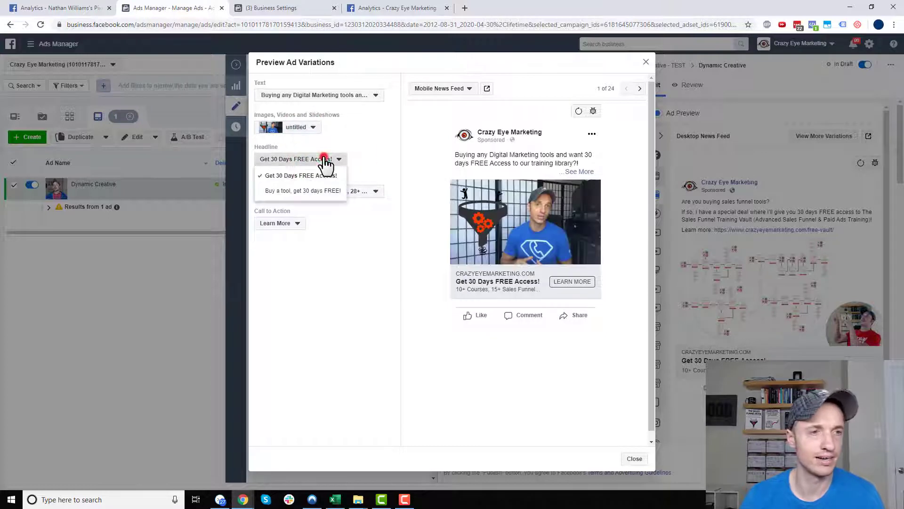
{"action": "left_click", "coordinate": [307, 191]}
{"action": "left_click", "coordinate": [331, 191]}
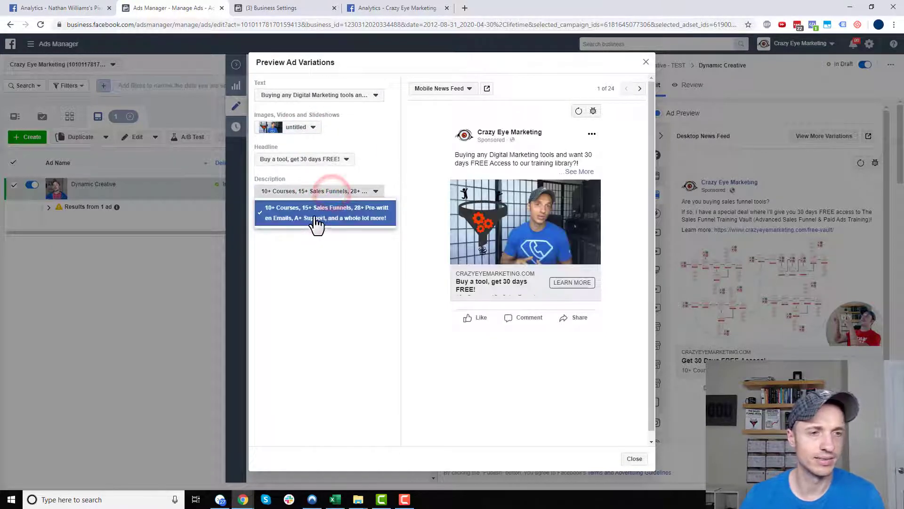
{"action": "left_click", "coordinate": [317, 219]}
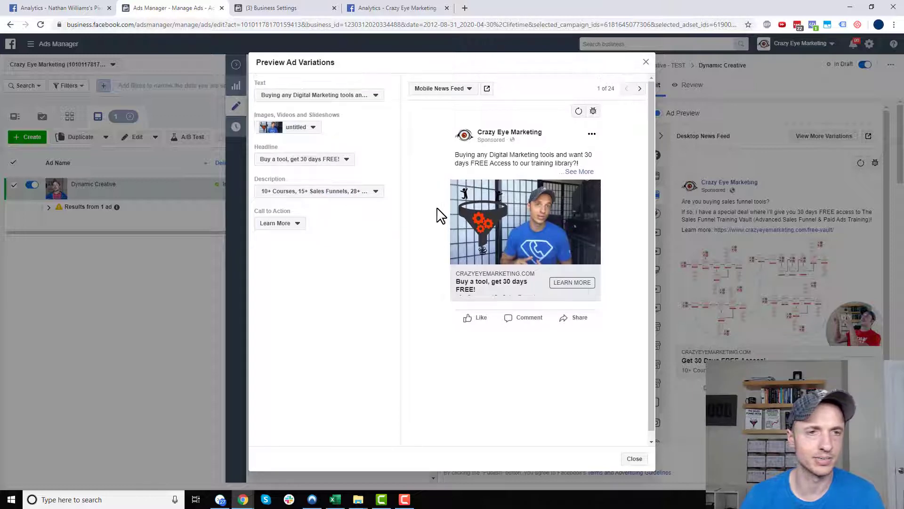
{"action": "left_click", "coordinate": [458, 88]}
{"action": "left_click", "coordinate": [484, 165]}
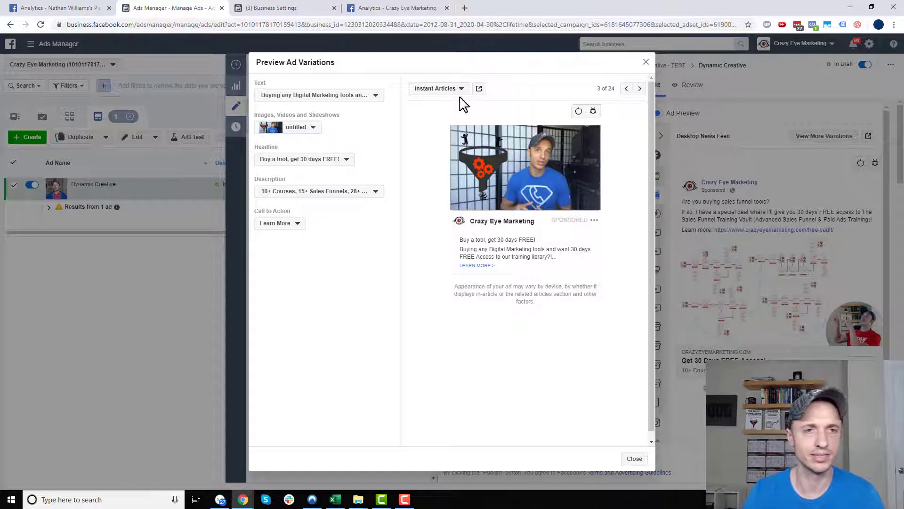
Step: Close the variations preview and collapse the edit pane to show the full Ads table
{"action": "left_click", "coordinate": [635, 459]}
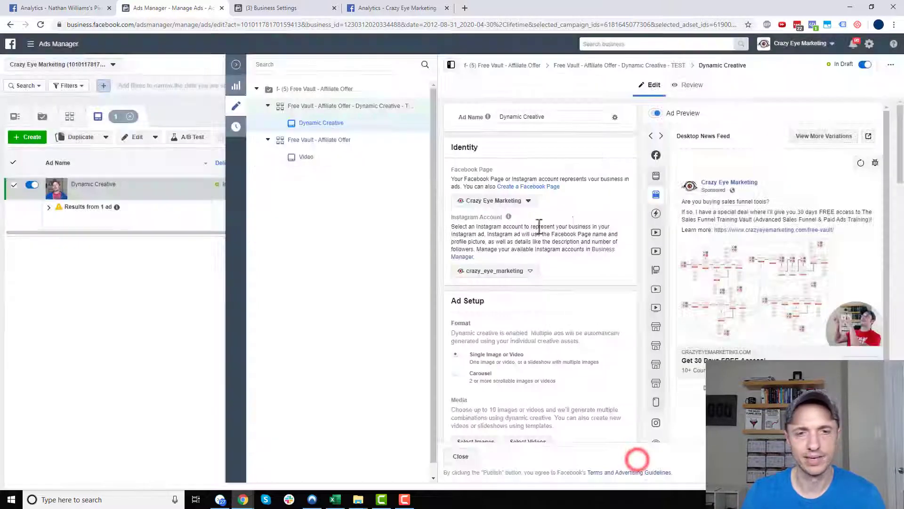
{"action": "scroll", "coordinate": [571, 286], "scroll_direction": "down", "scroll_amount": 6}
{"action": "scroll", "coordinate": [555, 342], "scroll_direction": "up", "scroll_amount": 6}
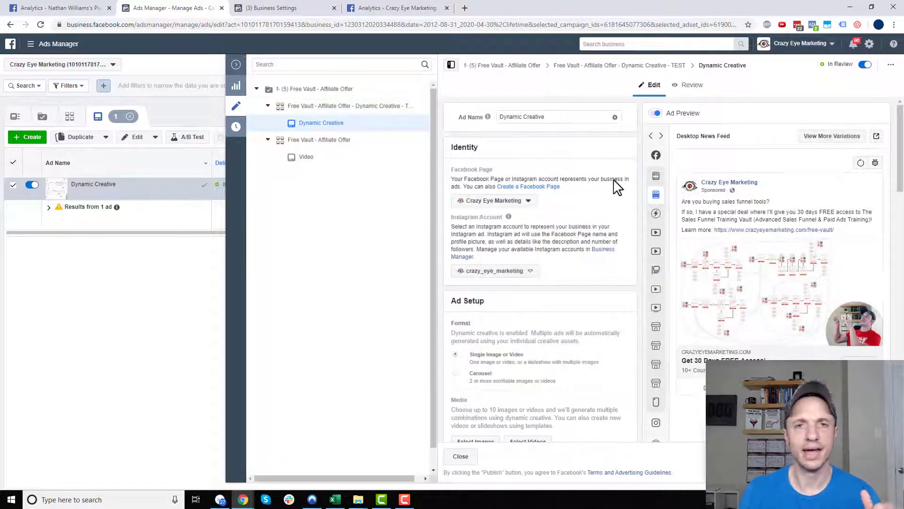
{"action": "left_click", "coordinate": [235, 66]}
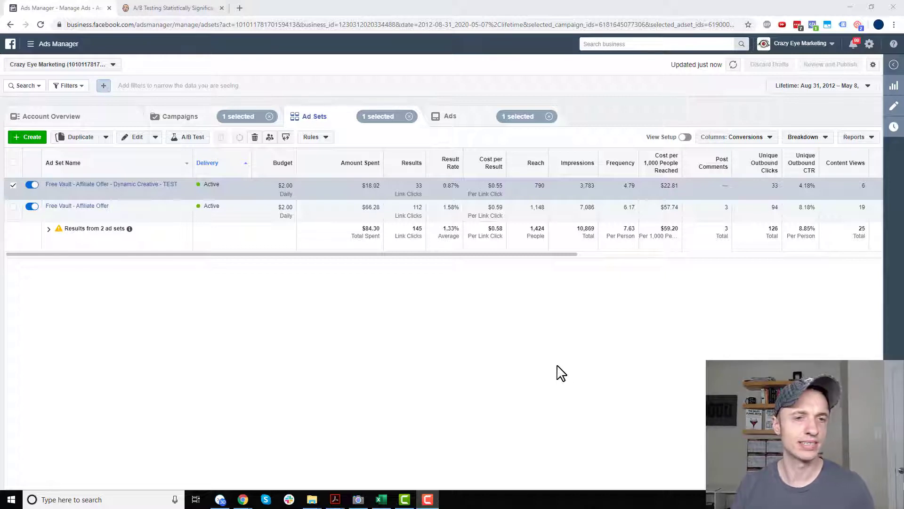
Step: Show the Ad Sets results for both Free Vault ad sets: $84.30 spent for 145 link clicks
{"action": "mouse_move", "coordinate": [81, 181]}
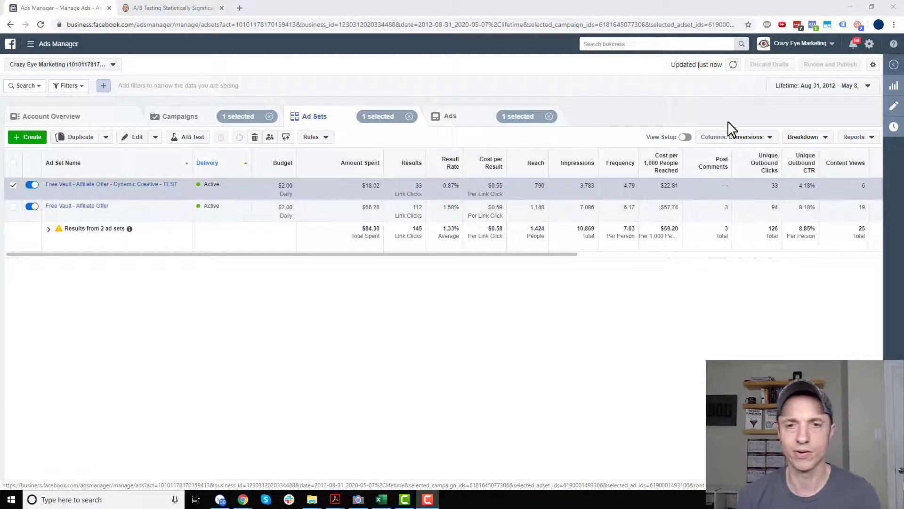
Step: Break the TEST ad set's results down by image, video and slideshow
{"action": "left_click", "coordinate": [818, 143]}
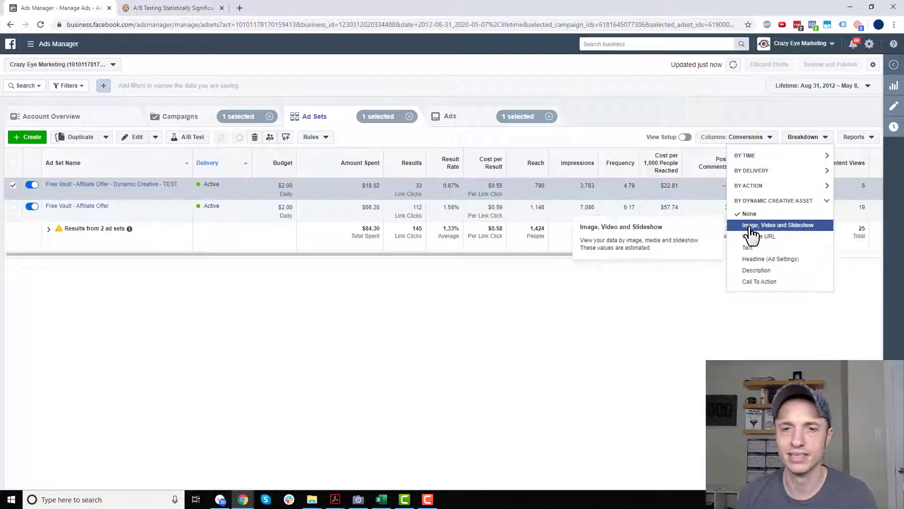
{"action": "left_click", "coordinate": [778, 226]}
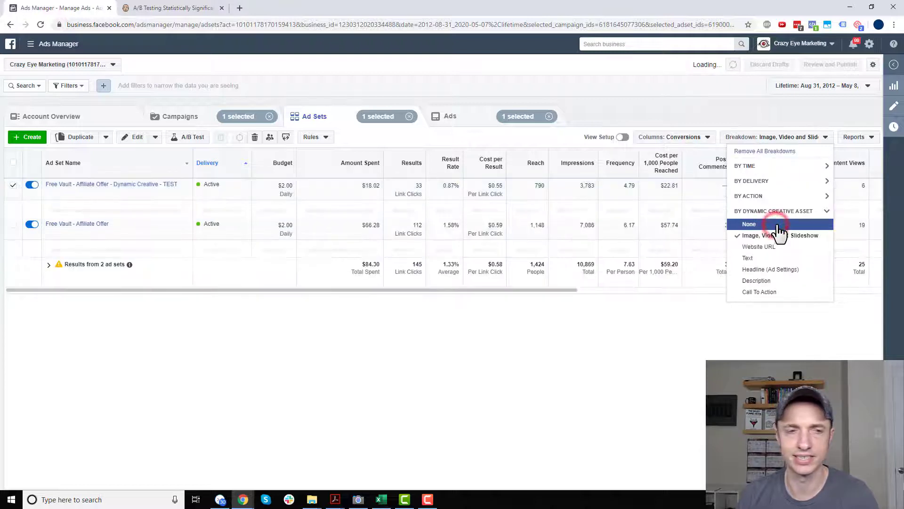
{"action": "left_click", "coordinate": [572, 340]}
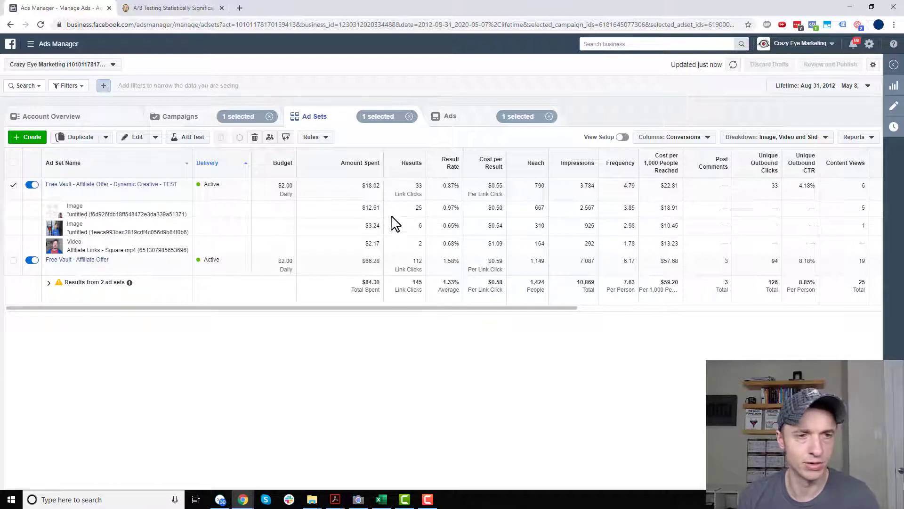
Step: Note the first image's 25 results at $0.50 each, then move to the A/B calculator
{"action": "double_click", "coordinate": [418, 208]}
{"action": "double_click", "coordinate": [494, 207]}
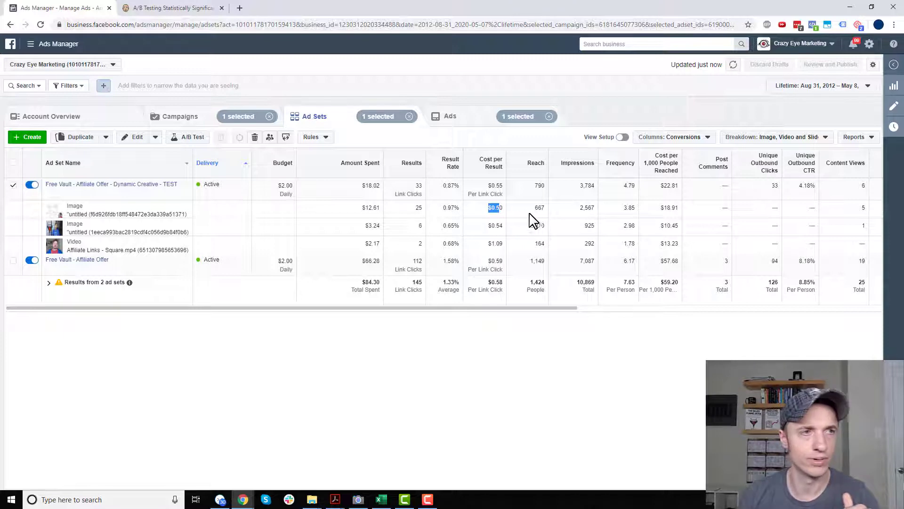
{"action": "left_click", "coordinate": [173, 8]}
{"action": "scroll", "coordinate": [401, 185], "scroll_direction": "up", "scroll_amount": 7}
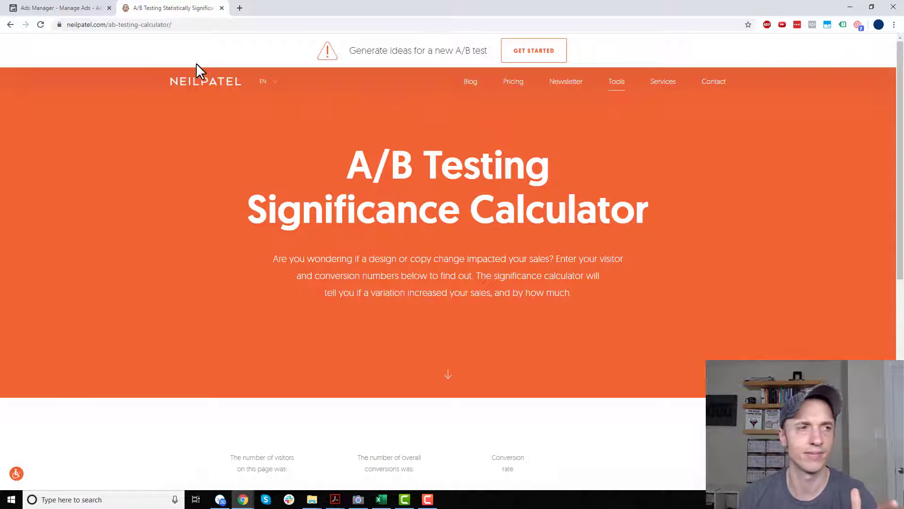
Step: Enter the first image's 2,567 impressions as variation A's visitors
{"action": "scroll", "coordinate": [349, 196], "scroll_direction": "down", "scroll_amount": 6}
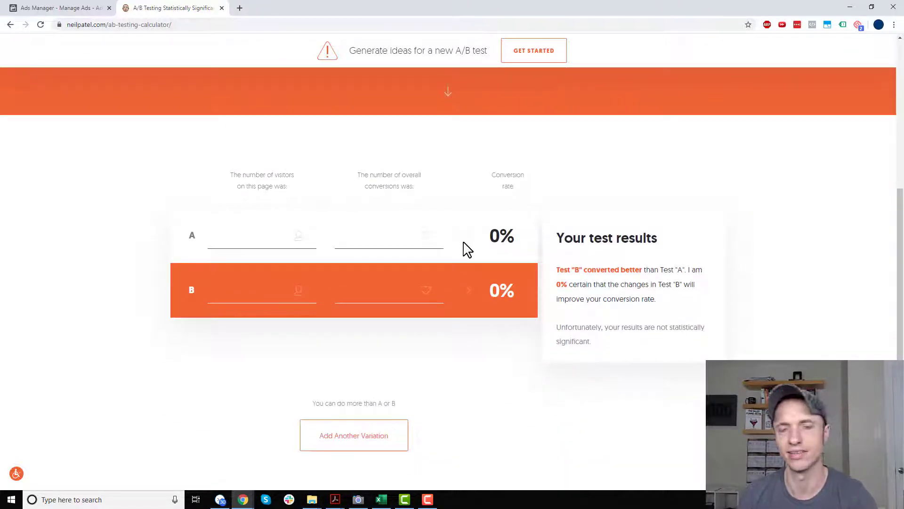
{"action": "left_click", "coordinate": [59, 8]}
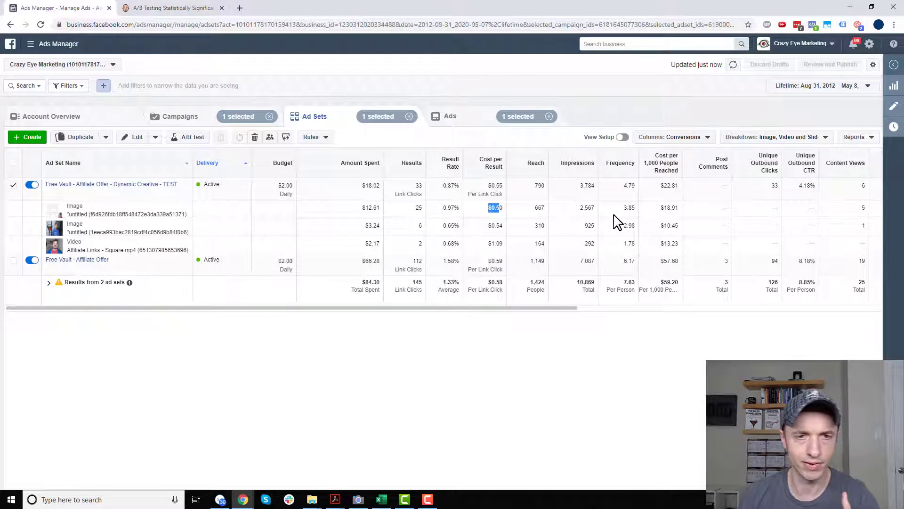
{"action": "double_click", "coordinate": [586, 208]}
{"action": "left_click", "coordinate": [160, 7]}
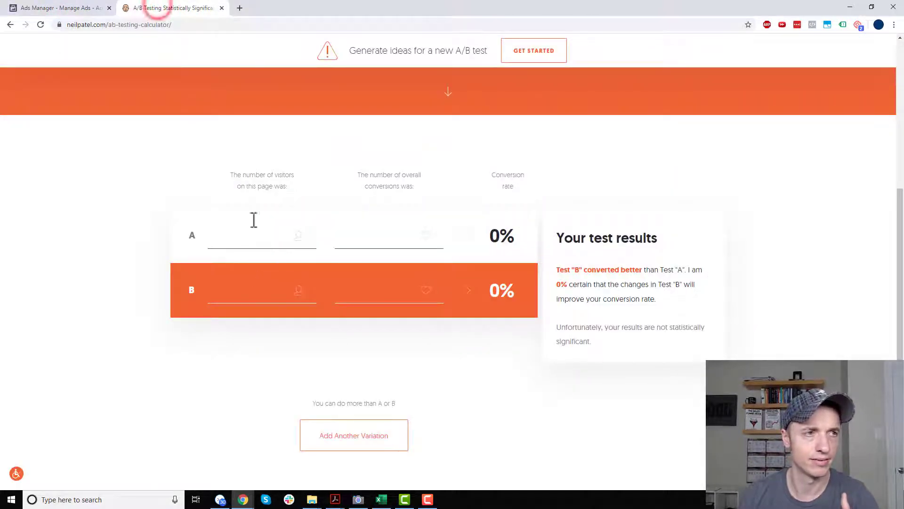
{"action": "left_click", "coordinate": [55, 8]}
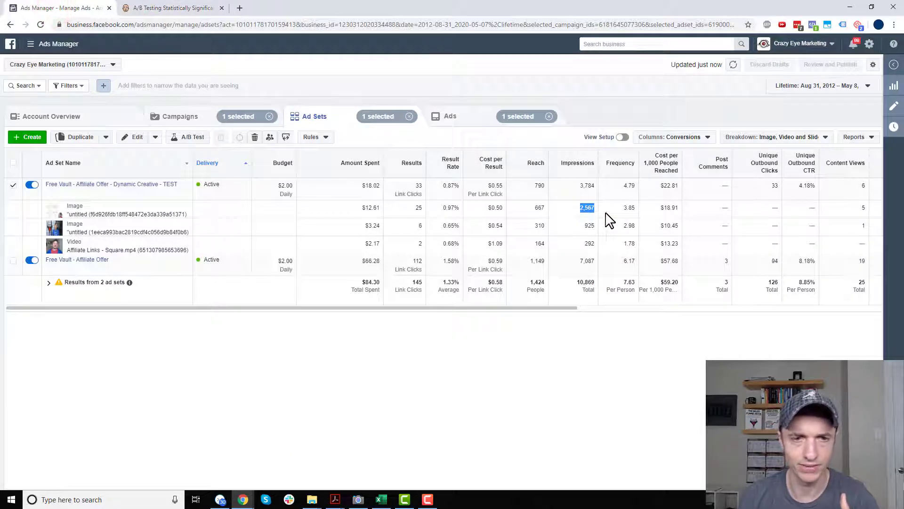
{"action": "left_click", "coordinate": [186, 8]}
{"action": "left_click", "coordinate": [262, 239]}
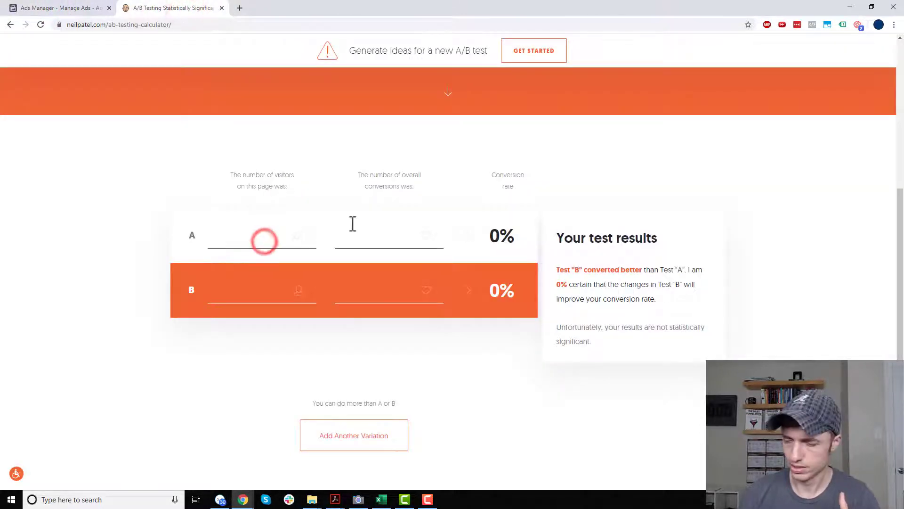
{"action": "type", "text": "2567"}
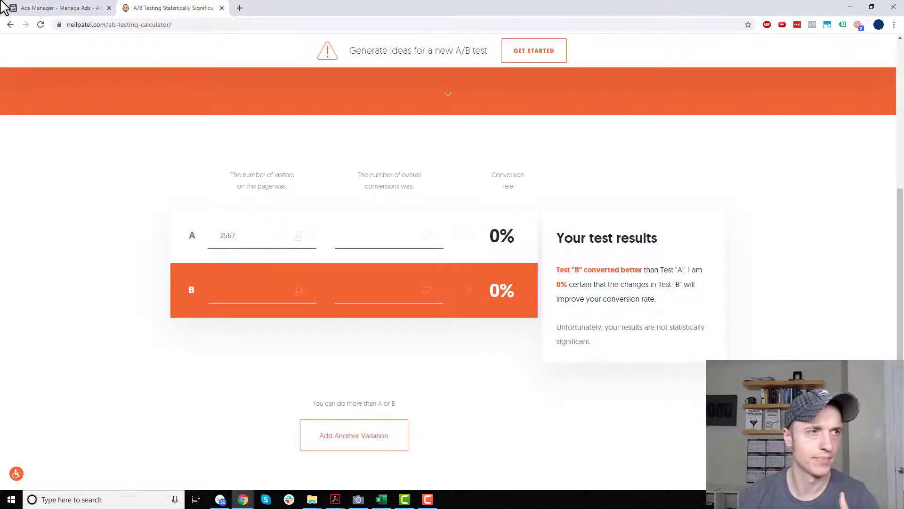
Step: Paste the first image's 25 results as variation A's conversions
{"action": "left_click", "coordinate": [19, 8]}
{"action": "left_click", "coordinate": [410, 209]}
{"action": "double_click", "coordinate": [417, 208]}
{"action": "key", "text": "ctrl+c"}
{"action": "left_click", "coordinate": [181, 9]}
{"action": "left_click", "coordinate": [388, 243]}
{"action": "key", "text": "ctrl+v"}
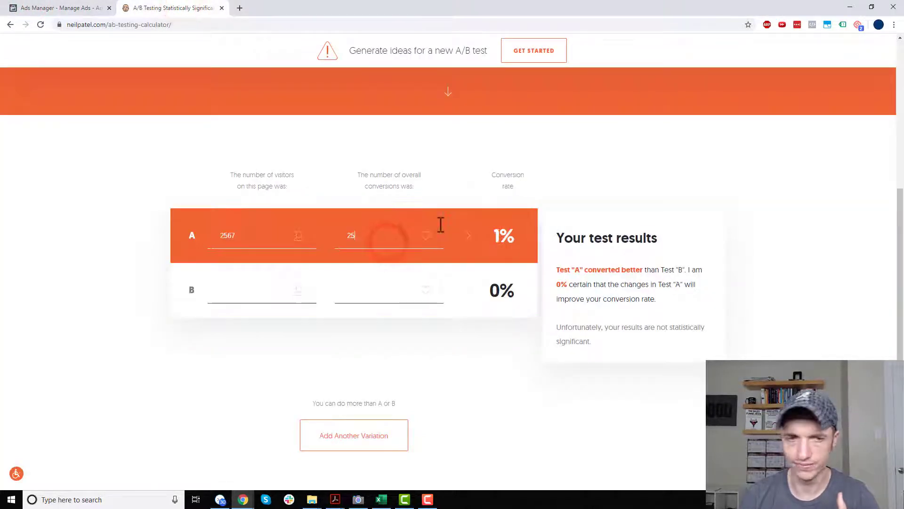
Step: Enter the second image's 925 impressions as variation B's visitors
{"action": "left_click", "coordinate": [51, 8]}
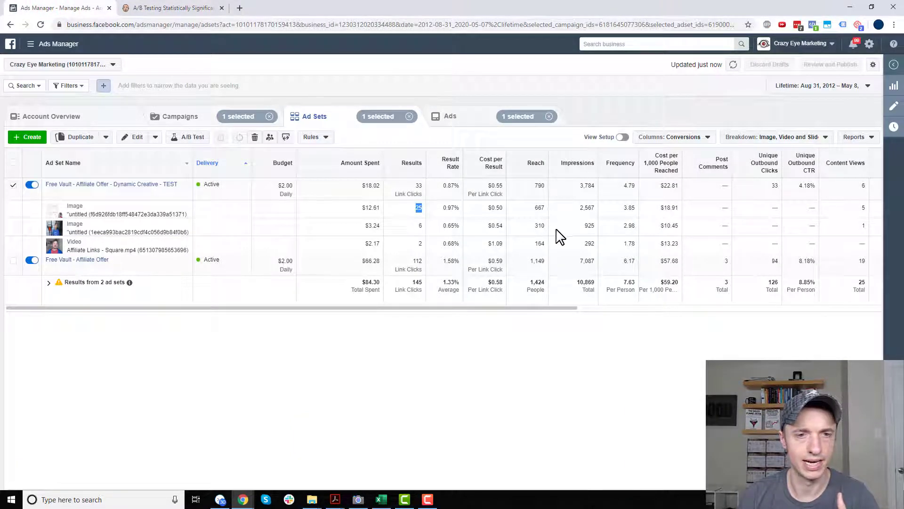
{"action": "left_click", "coordinate": [142, 8]}
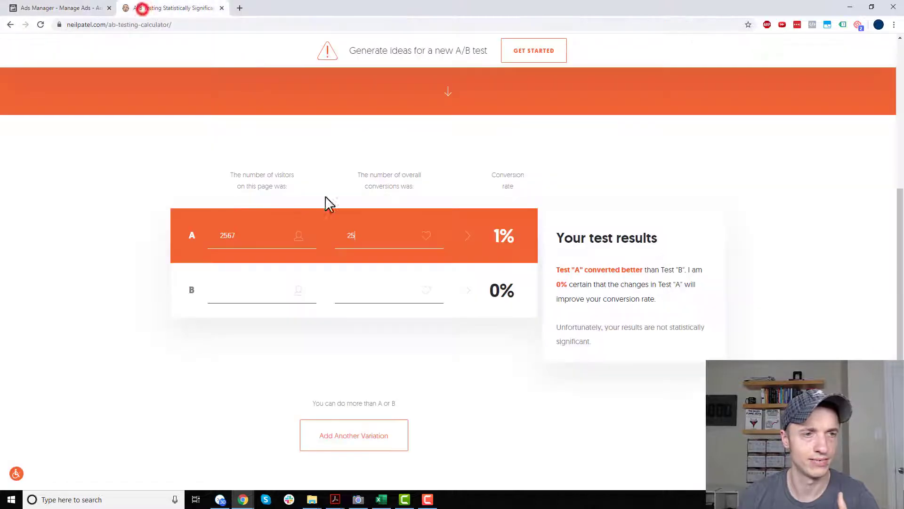
{"action": "left_click", "coordinate": [242, 289]}
{"action": "type", "text": "925"}
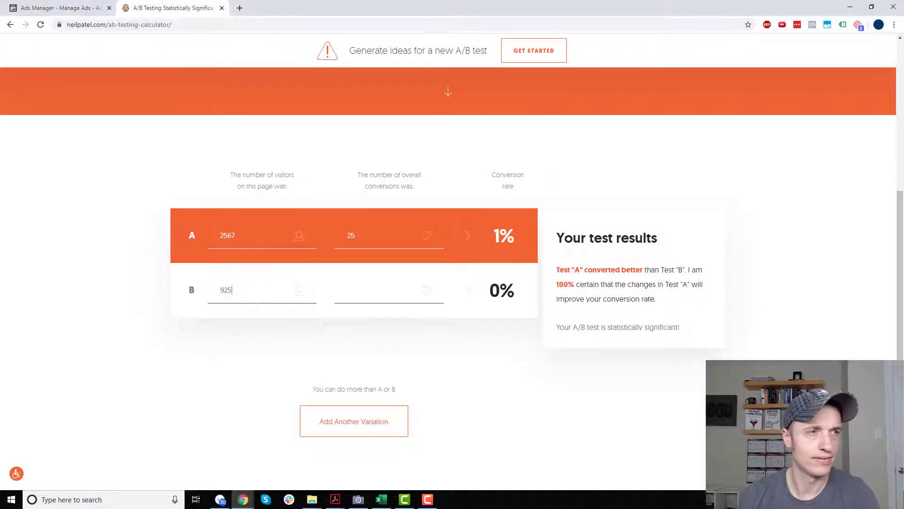
{"action": "left_click", "coordinate": [62, 8]}
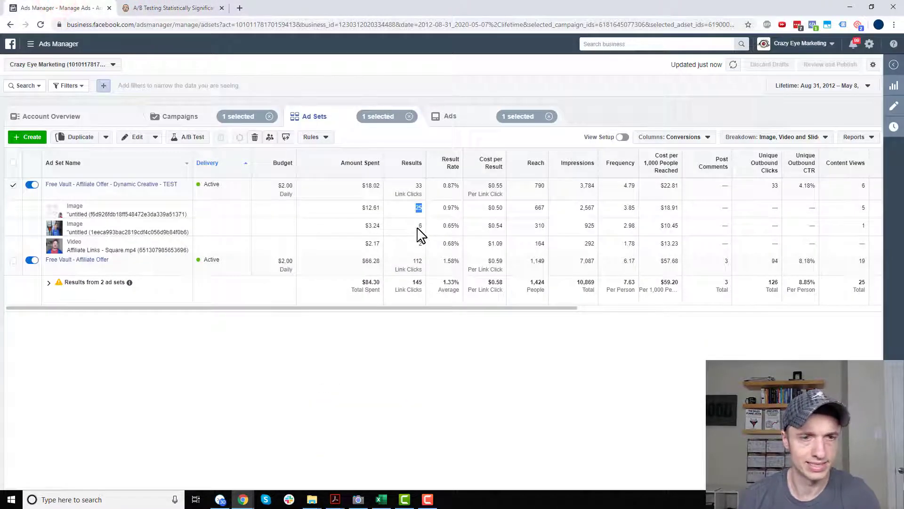
{"action": "left_click", "coordinate": [158, 10]}
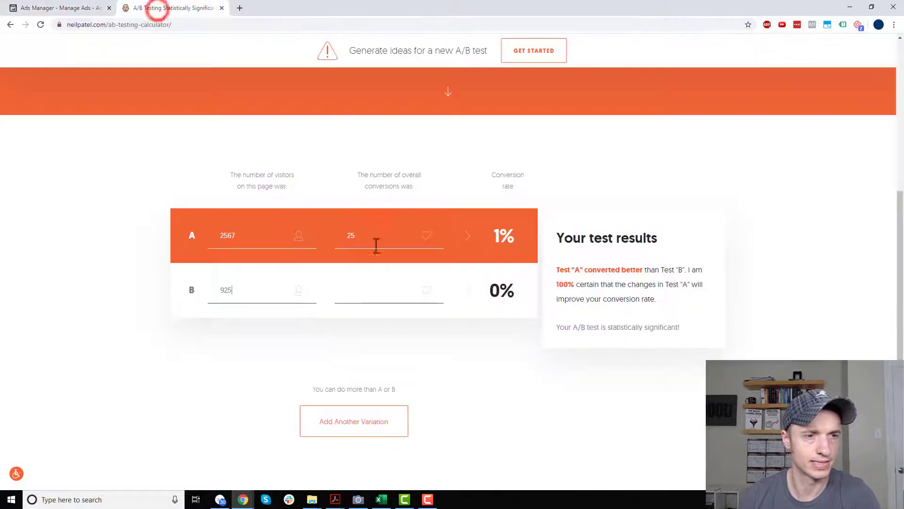
{"action": "left_click", "coordinate": [376, 289]}
Step: Enter 6 as B's conversions and read the result: A 51% better, 84% certain, not significant
{"action": "type", "text": "6"}
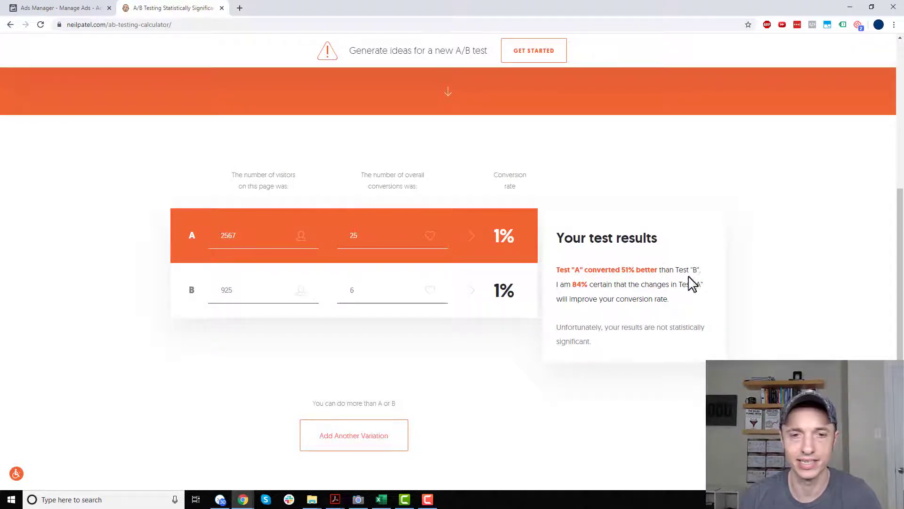
{"action": "left_click", "coordinate": [575, 286]}
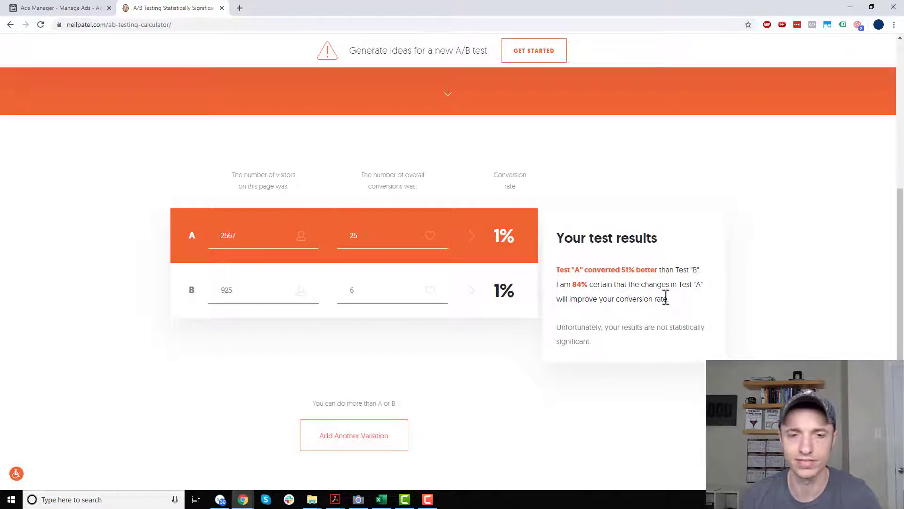
{"action": "left_click_drag", "start_coordinate": [580, 331], "coordinate": [658, 323]}
{"action": "left_click", "coordinate": [648, 341]}
{"action": "left_click_drag", "start_coordinate": [568, 327], "coordinate": [597, 350]}
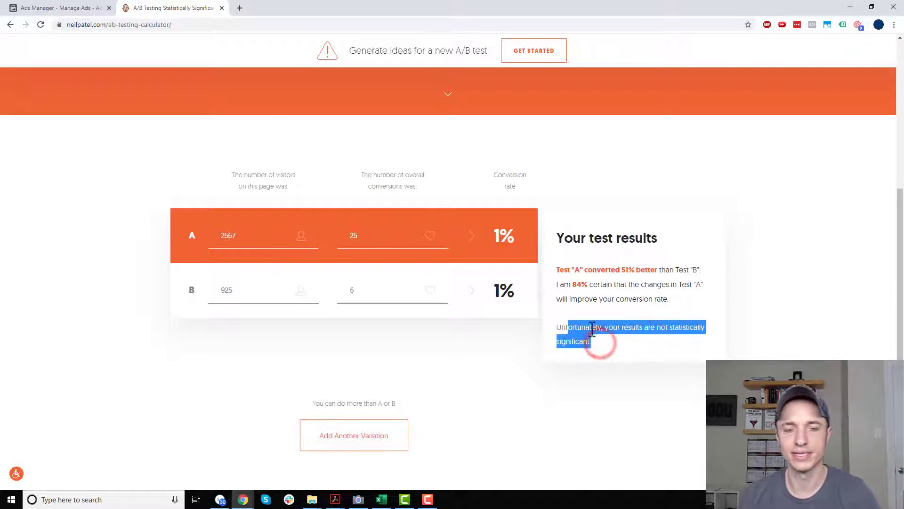
{"action": "left_click", "coordinate": [595, 343]}
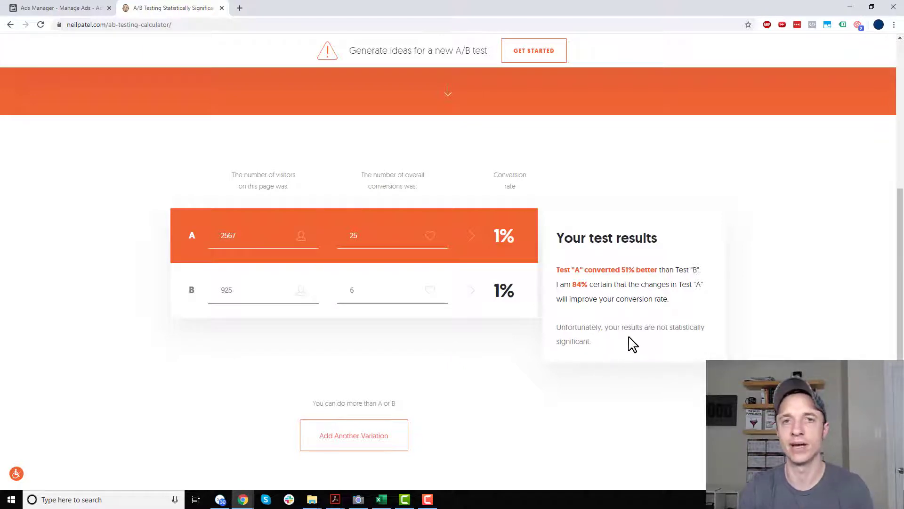
{"action": "double_click", "coordinate": [575, 285]}
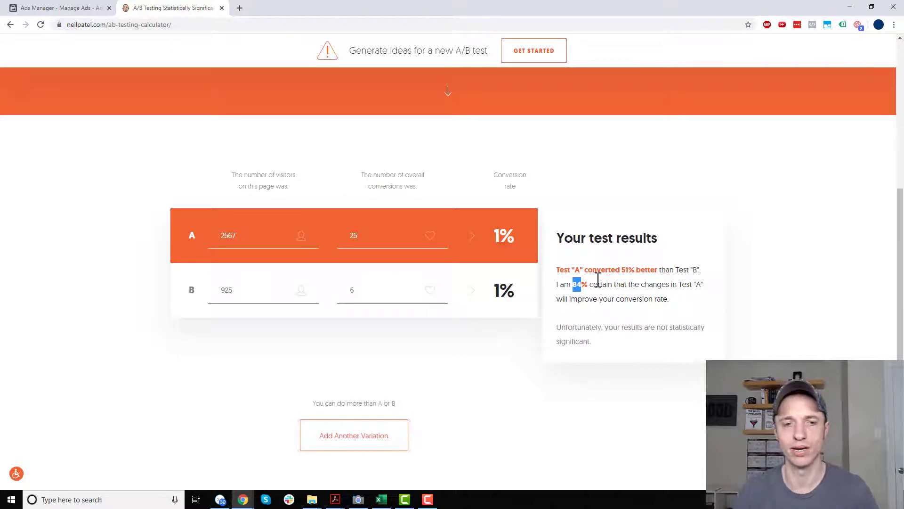
Step: Set variation B to the video's 292 visitors and 2 conversions, giving A 43% better at 72% certainty
{"action": "left_click", "coordinate": [38, 8]}
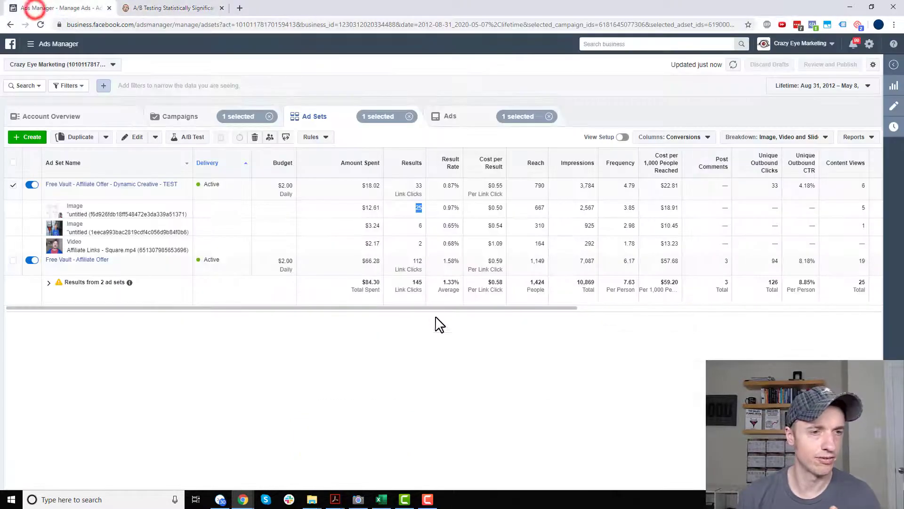
{"action": "double_click", "coordinate": [589, 244]}
{"action": "key", "text": "ctrl+c"}
{"action": "left_click", "coordinate": [163, 8]}
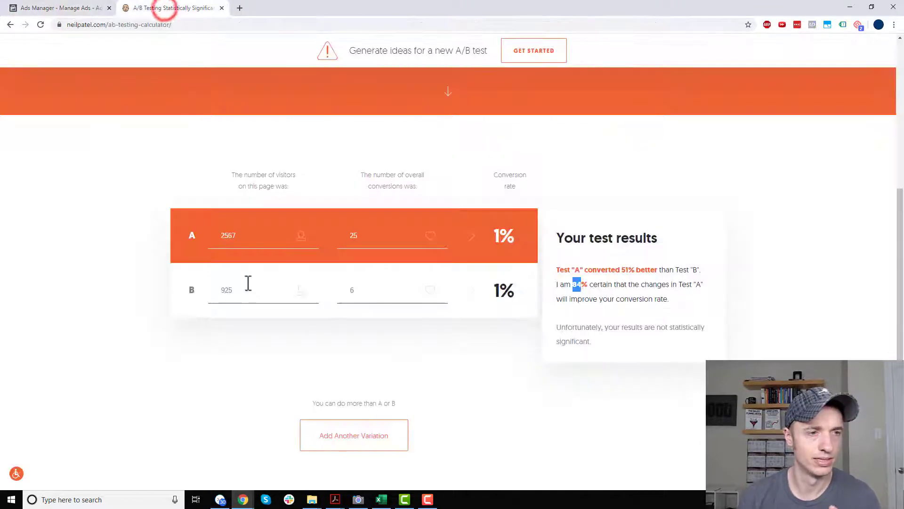
{"action": "left_click_drag", "start_coordinate": [251, 284], "coordinate": [210, 283]}
{"action": "key", "text": "ctrl+v"}
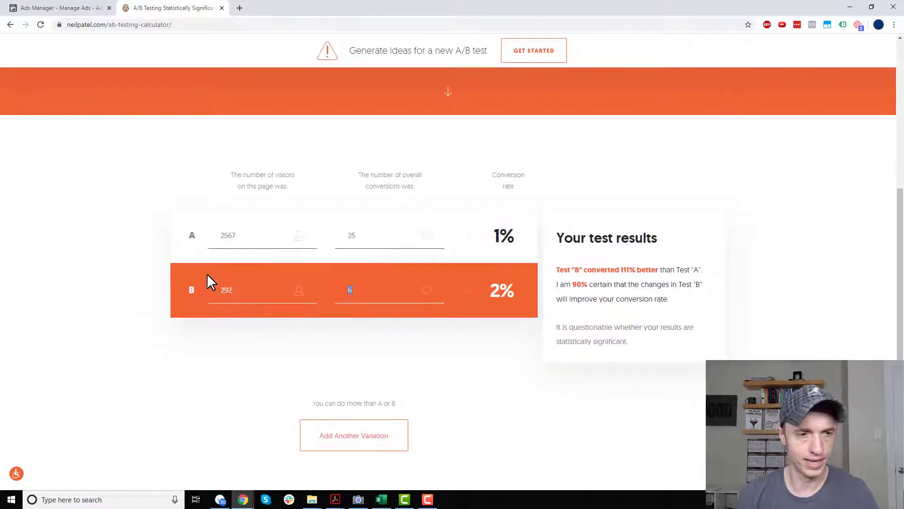
{"action": "type", "text": "2"}
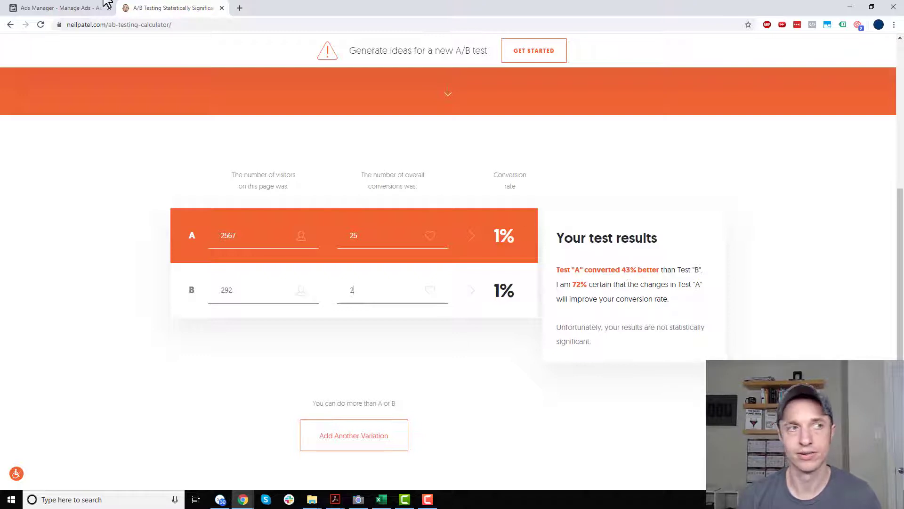
{"action": "left_click", "coordinate": [57, 7]}
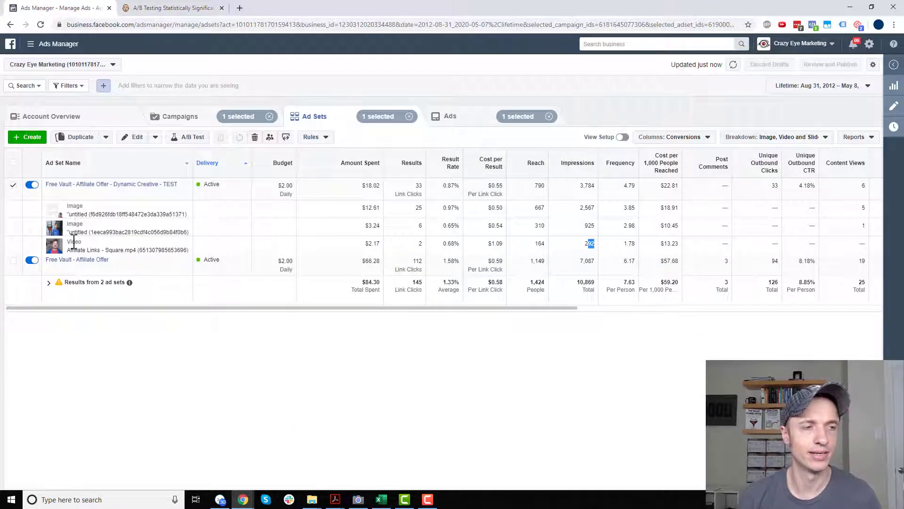
{"action": "left_click", "coordinate": [161, 7]}
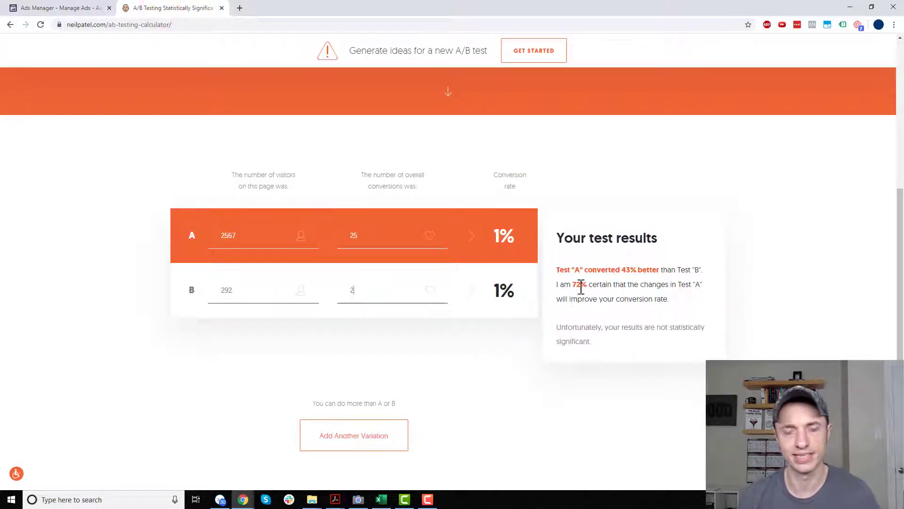
{"action": "left_click", "coordinate": [61, 9]}
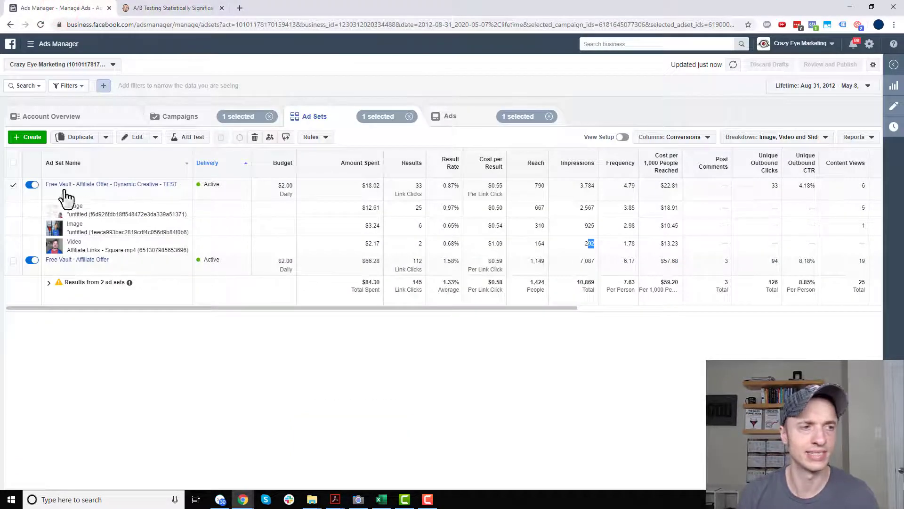
Step: Switch the TEST ad set's breakdown to ad text, showing 20 and 13 link clicks
{"action": "left_click", "coordinate": [800, 142]}
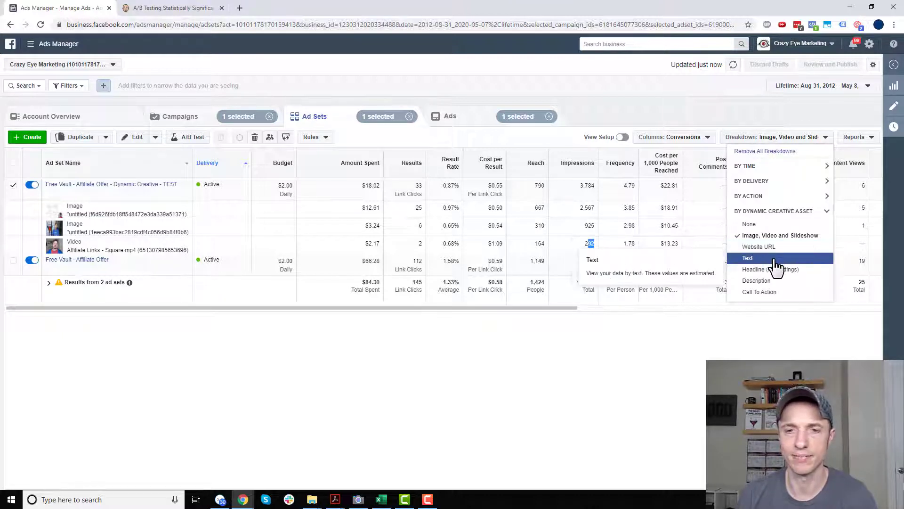
{"action": "left_click", "coordinate": [774, 262]}
{"action": "left_click", "coordinate": [599, 325]}
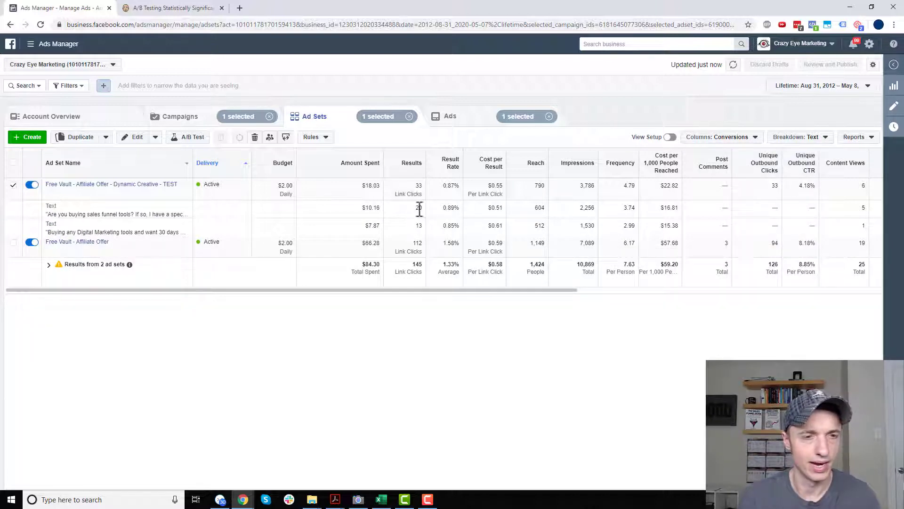
Step: Enter the first text's 2256 visitors and 20 conversions as variation A
{"action": "double_click", "coordinate": [584, 207]}
{"action": "left_click", "coordinate": [178, 8]}
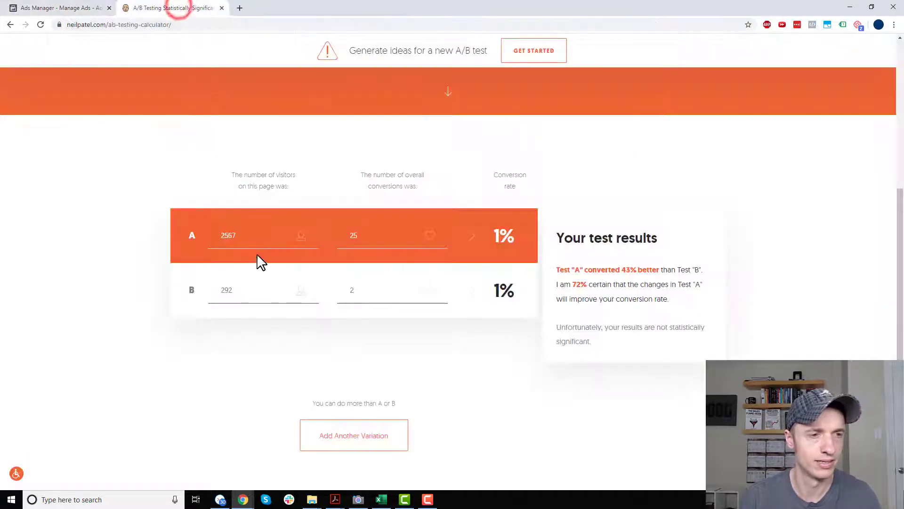
{"action": "double_click", "coordinate": [250, 236]}
{"action": "type", "text": "2256"}
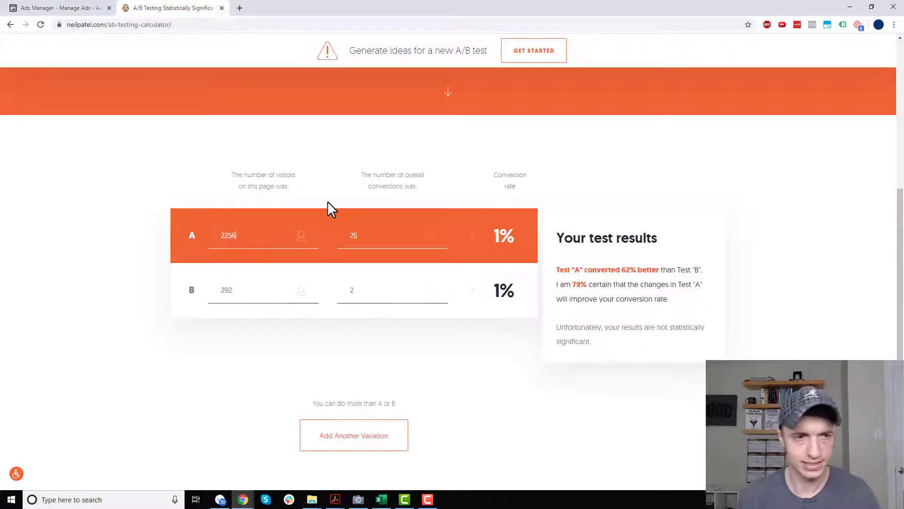
{"action": "key", "text": "Tab"}
{"action": "type", "text": "20"}
Step: Enter the second text's 1530 visitors and 13 conversions as variation B, reaching only 55% certainty
{"action": "left_click", "coordinate": [53, 10]}
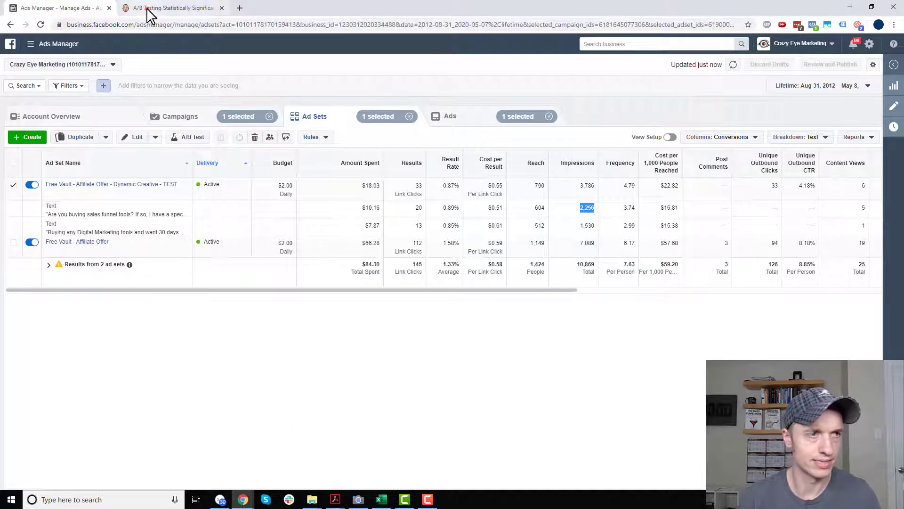
{"action": "left_click", "coordinate": [168, 6]}
{"action": "double_click", "coordinate": [253, 292]}
{"action": "type", "text": "1530"}
{"action": "double_click", "coordinate": [396, 291]}
{"action": "type", "text": "13"}
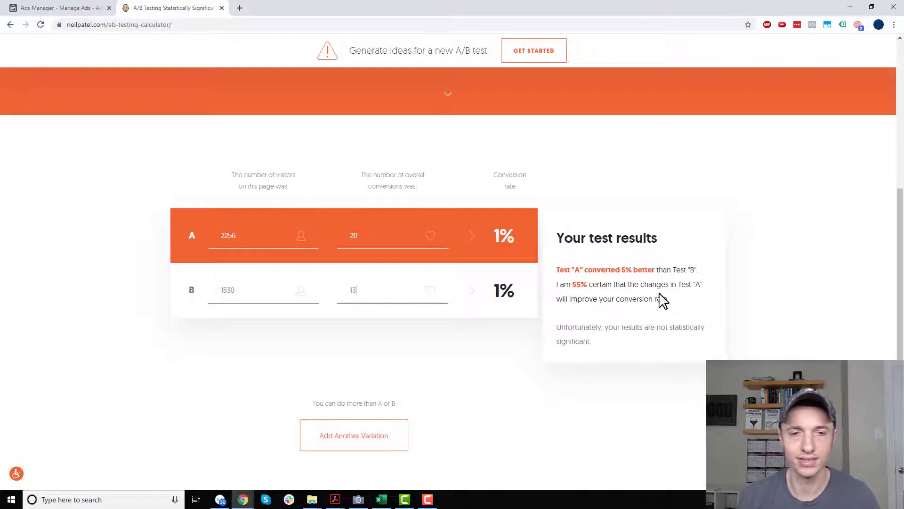
{"action": "left_click", "coordinate": [76, 8]}
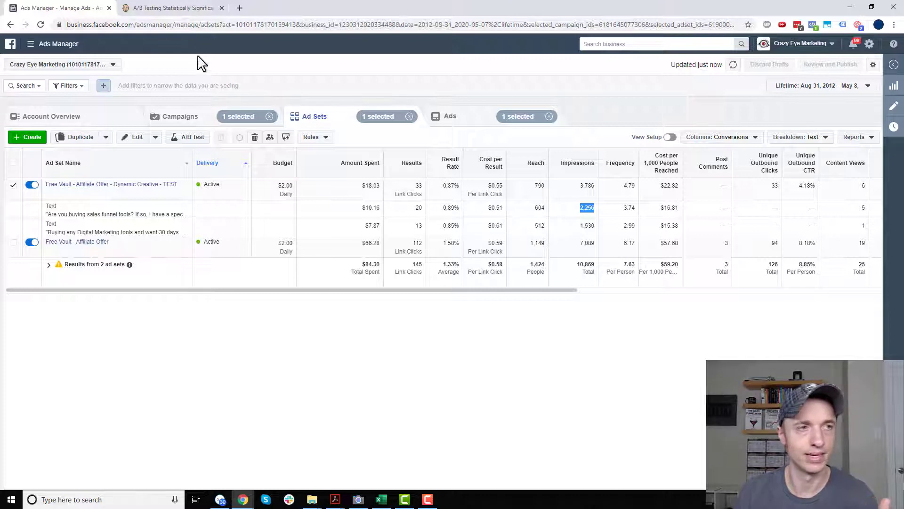
{"action": "left_click", "coordinate": [184, 10]}
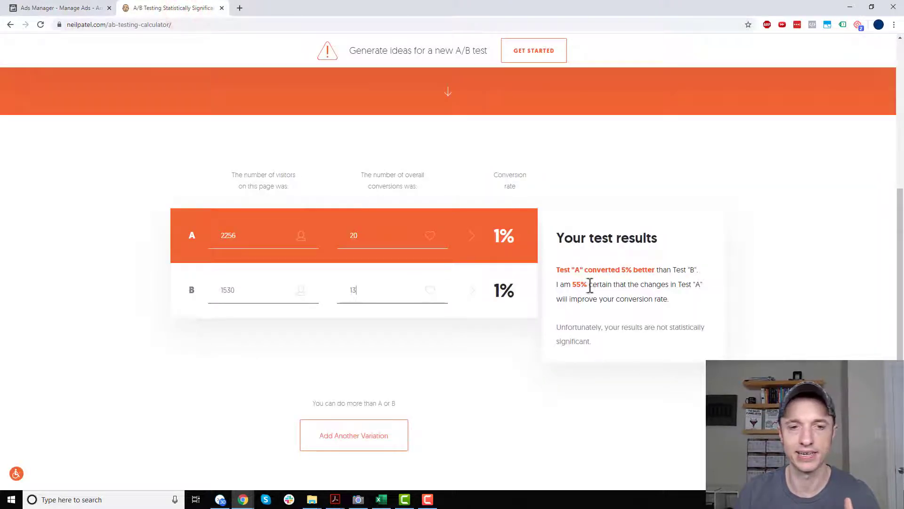
{"action": "left_click", "coordinate": [60, 13]}
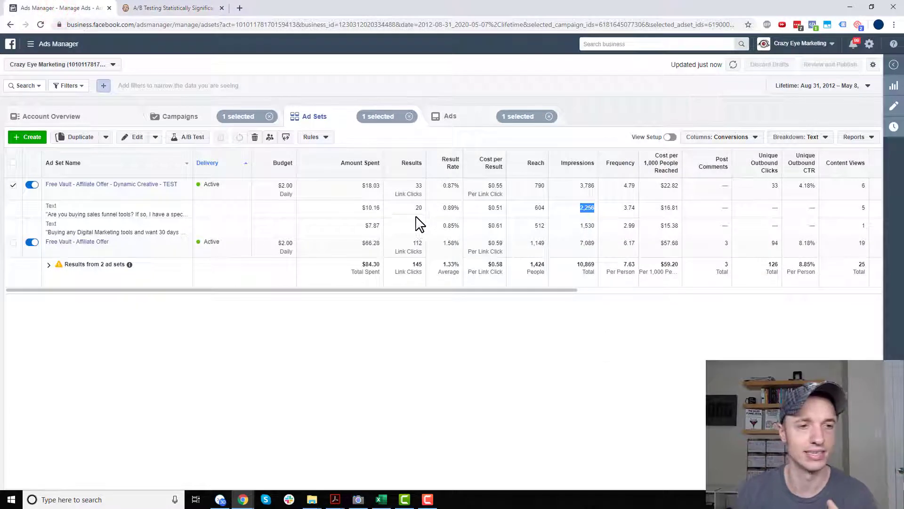
Step: Break results down by headline, noting the first headline's 2,549 impressions at $0.46 per result
{"action": "left_click", "coordinate": [748, 140]}
{"action": "left_click", "coordinate": [748, 140]}
{"action": "left_click", "coordinate": [797, 137]}
{"action": "left_click", "coordinate": [773, 269]}
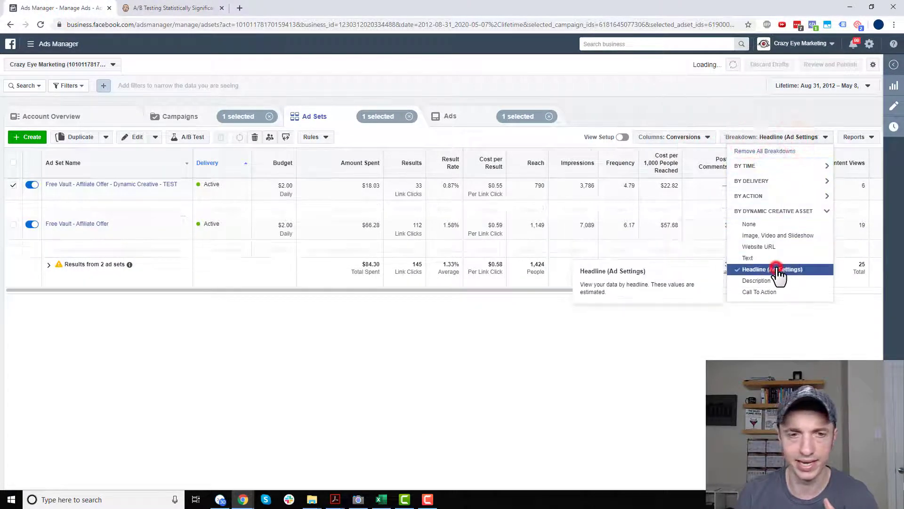
{"action": "left_click", "coordinate": [673, 406]}
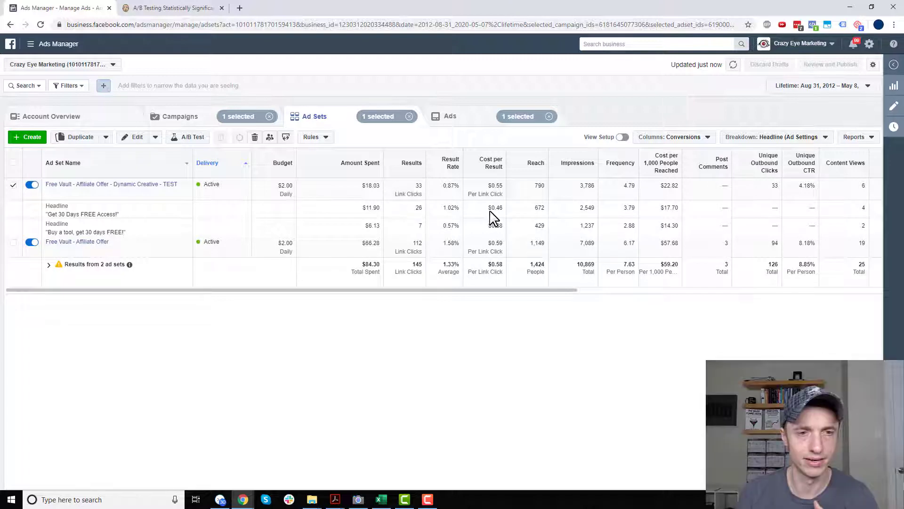
{"action": "left_click_drag", "start_coordinate": [494, 208], "coordinate": [503, 207]}
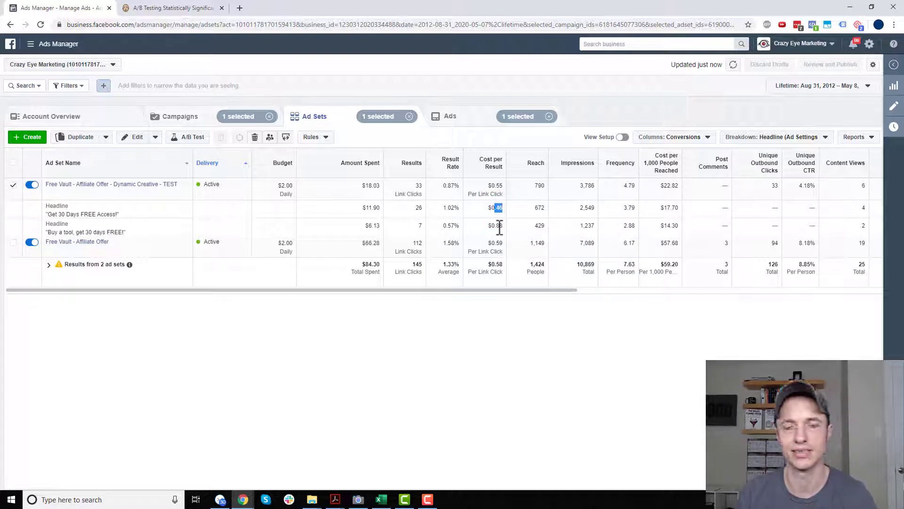
{"action": "left_click_drag", "start_coordinate": [577, 207], "coordinate": [596, 208]}
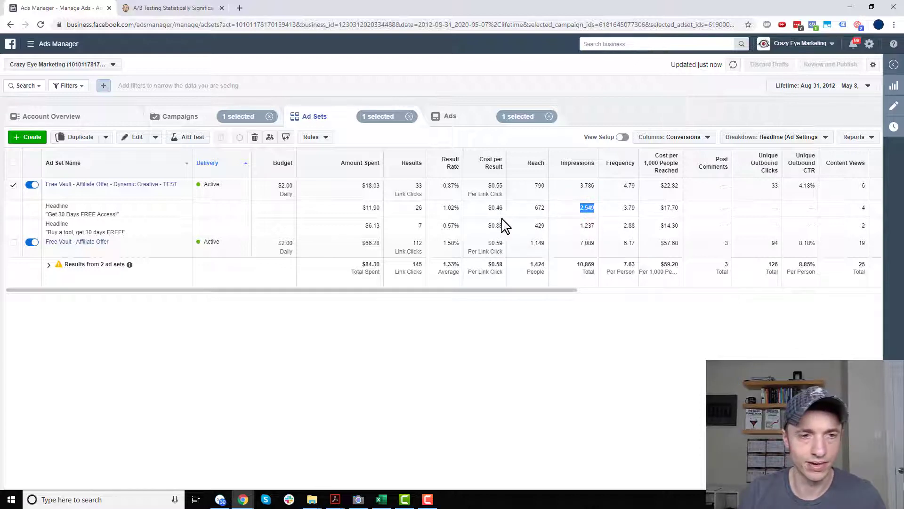
{"action": "left_click", "coordinate": [152, 8]}
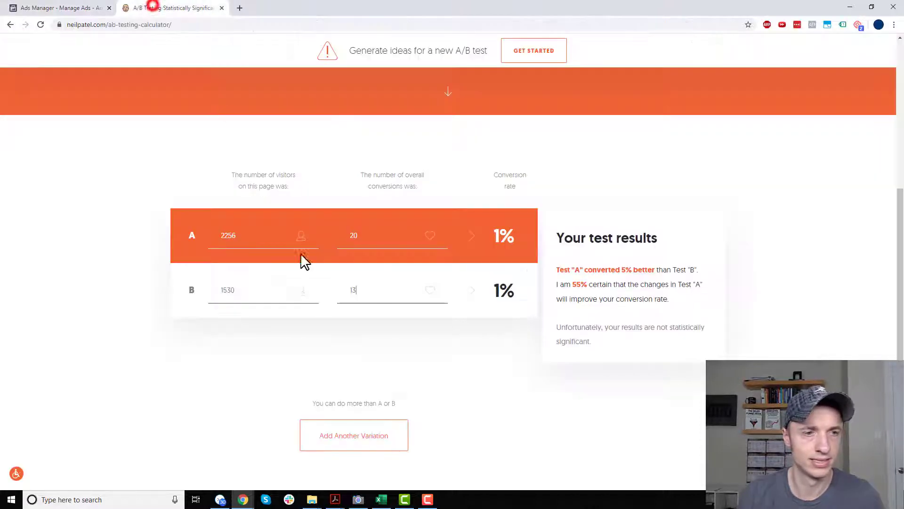
Step: Enter the first headline's 2549 impressions as variation A's visitors
{"action": "double_click", "coordinate": [271, 233]}
{"action": "type", "text": "2549"}
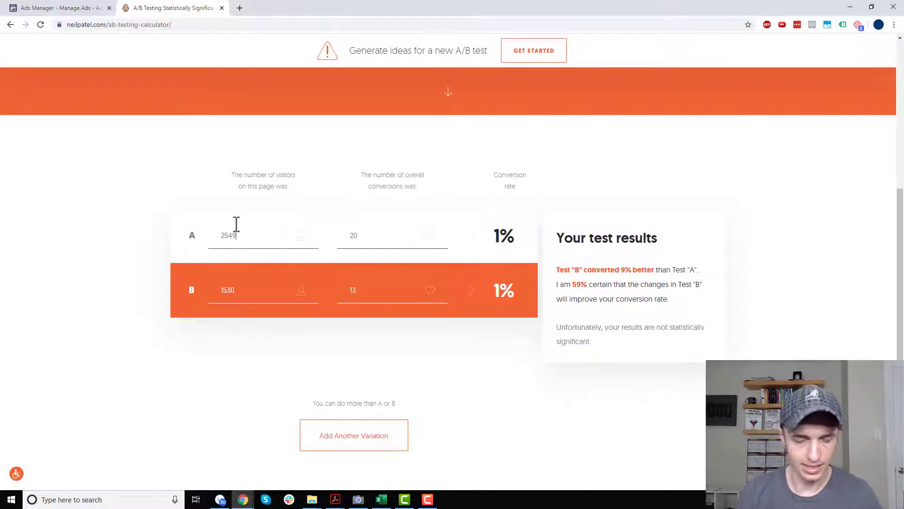
{"action": "left_click", "coordinate": [55, 7]}
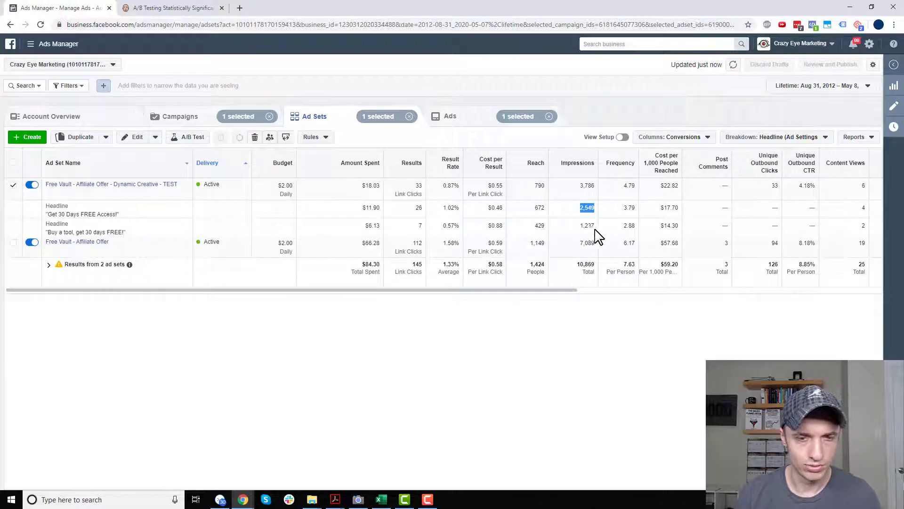
{"action": "left_click", "coordinate": [162, 8]}
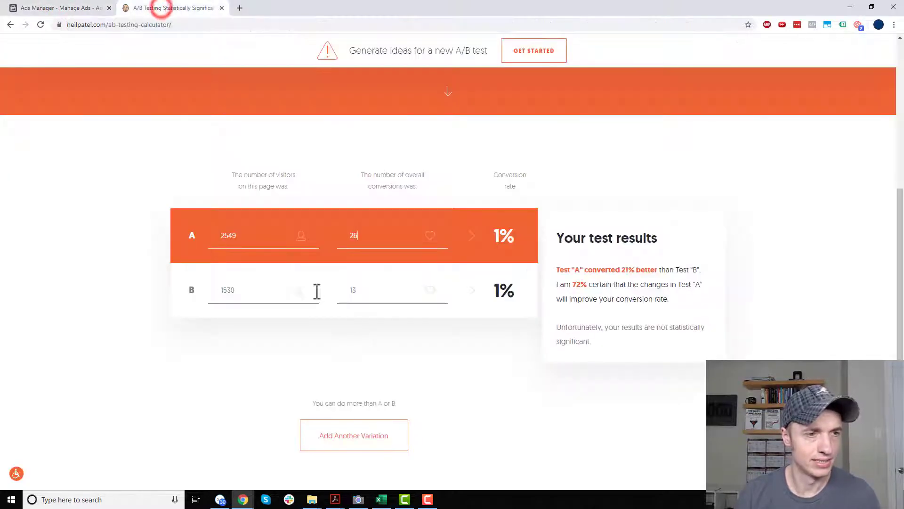
Step: Enter 1237 visitors and 7 conversions for B, giving a significant 95% certain result
{"action": "left_click_drag", "start_coordinate": [260, 296], "coordinate": [170, 301]}
{"action": "type", "text": "1237"}
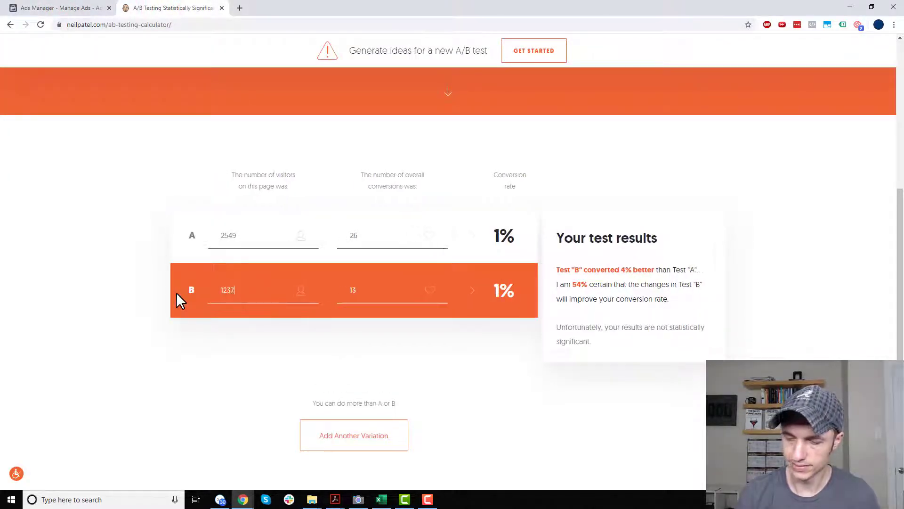
{"action": "key", "text": "Tab"}
{"action": "type", "text": "7"}
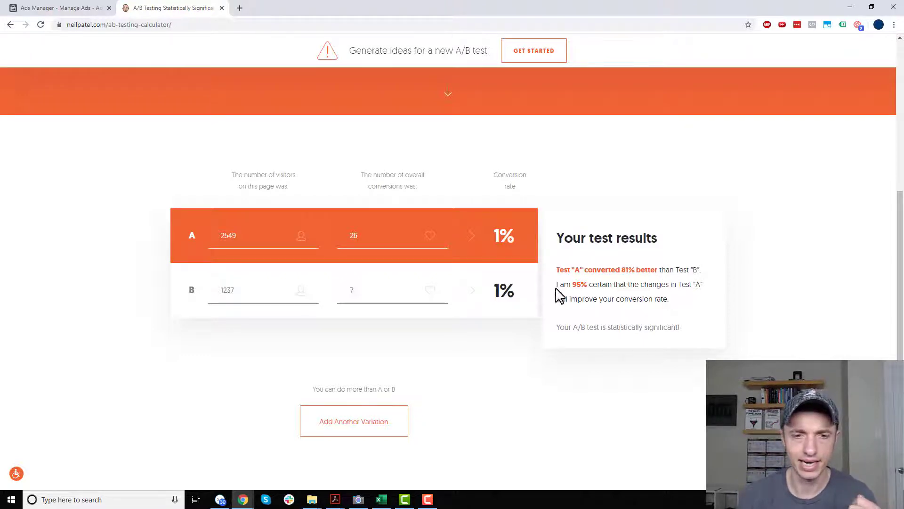
{"action": "left_click", "coordinate": [573, 284]}
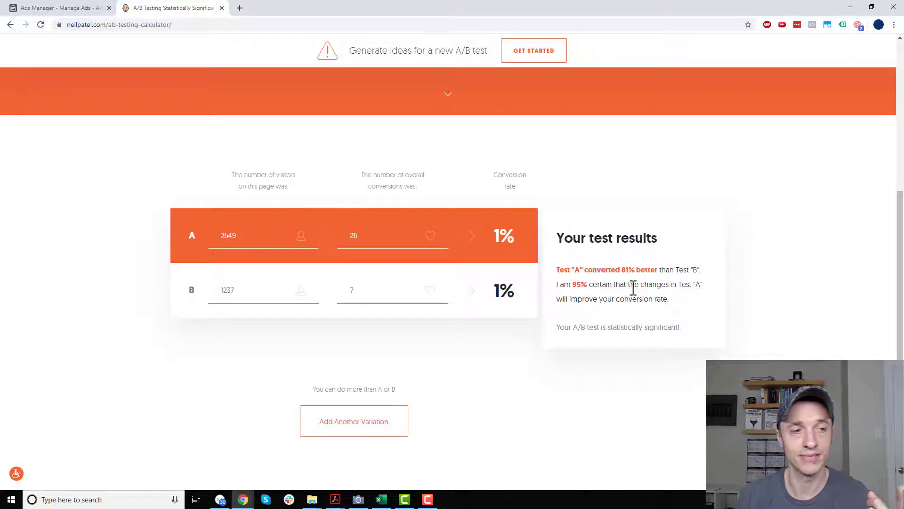
{"action": "left_click_drag", "start_coordinate": [561, 326], "coordinate": [706, 332]}
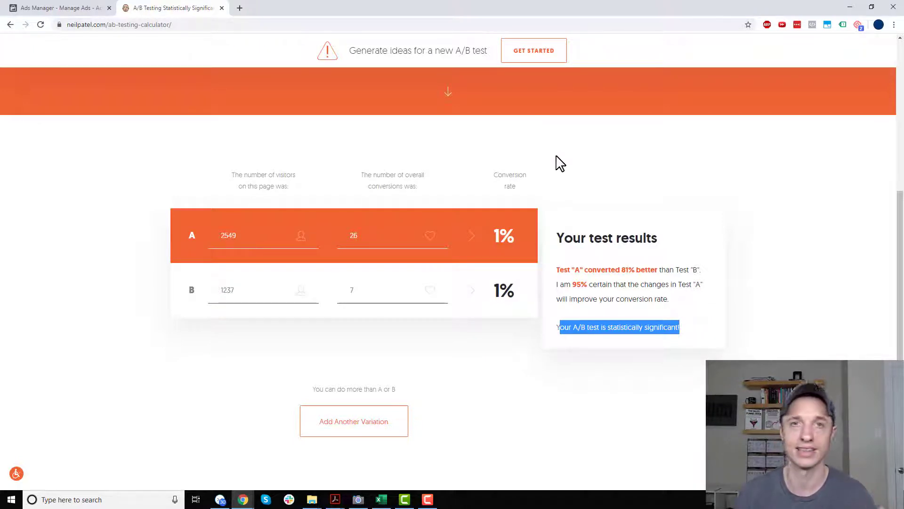
{"action": "left_click", "coordinate": [32, 9]}
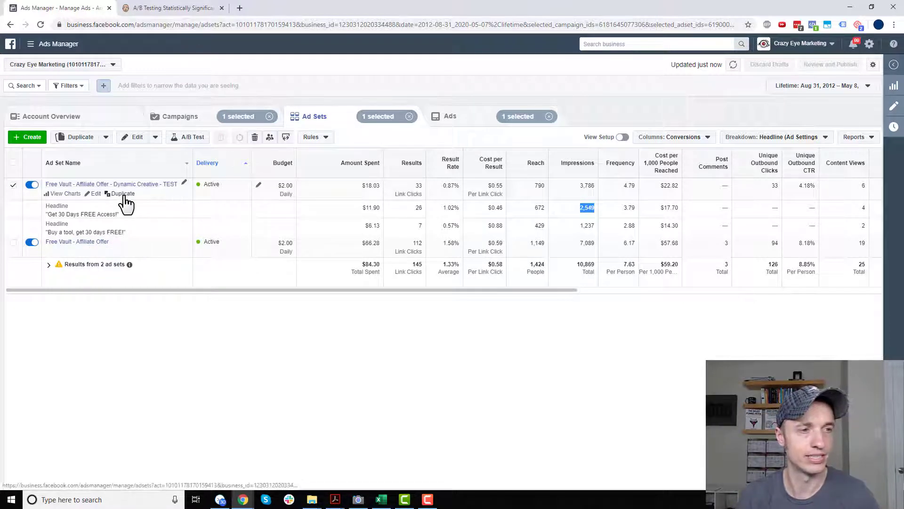
Step: Duplicate the test ad set as 'Free Vault - Affiliate Offer - v2' and review its settings
{"action": "left_click", "coordinate": [123, 194]}
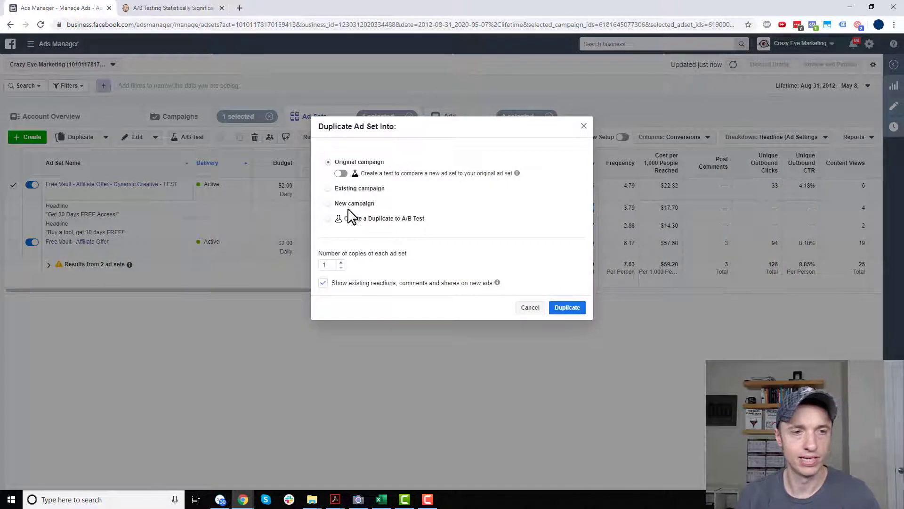
{"action": "left_click", "coordinate": [572, 308]}
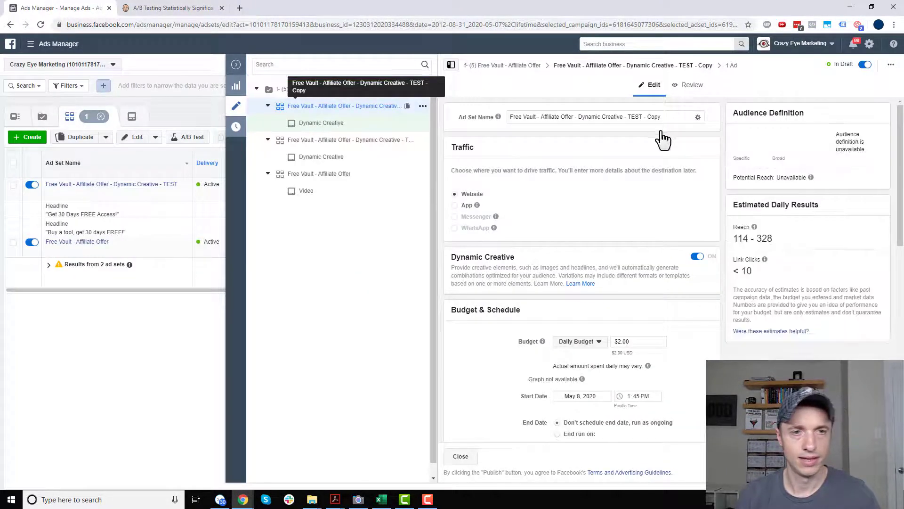
{"action": "left_click_drag", "start_coordinate": [579, 117], "coordinate": [700, 116]}
{"action": "type", "text": "v"}
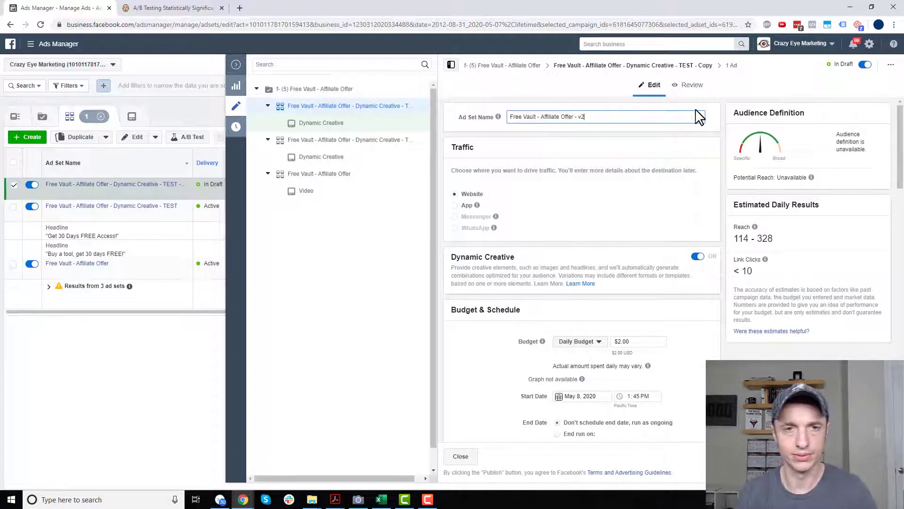
{"action": "left_click", "coordinate": [646, 137]}
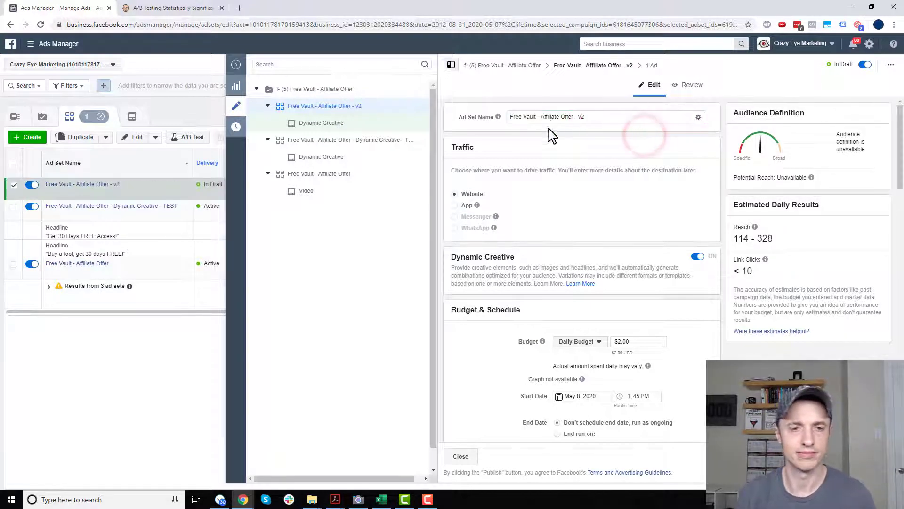
{"action": "scroll", "coordinate": [582, 155], "scroll_direction": "down", "scroll_amount": 10}
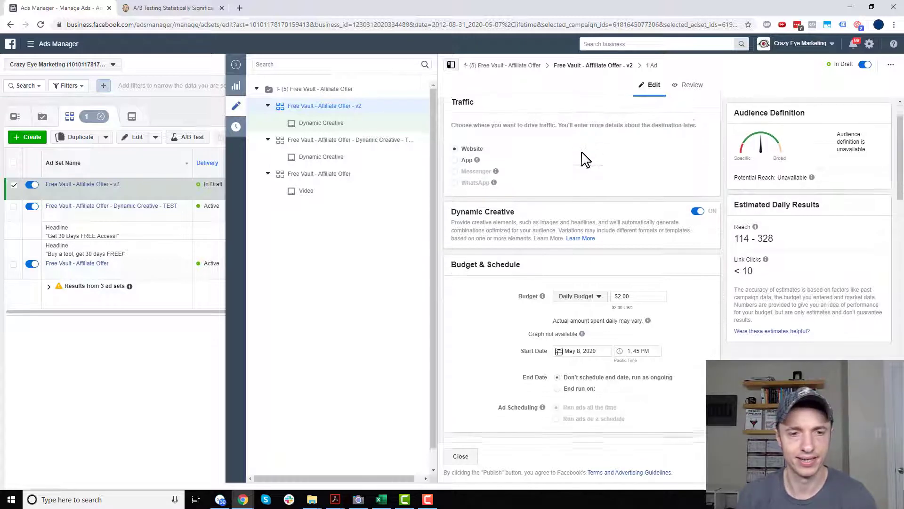
{"action": "scroll", "coordinate": [609, 314], "scroll_direction": "down", "scroll_amount": 8}
Step: In the Dynamic Creative ad, remove the 1920×1080 image and the video from the media
{"action": "left_click", "coordinate": [320, 126]}
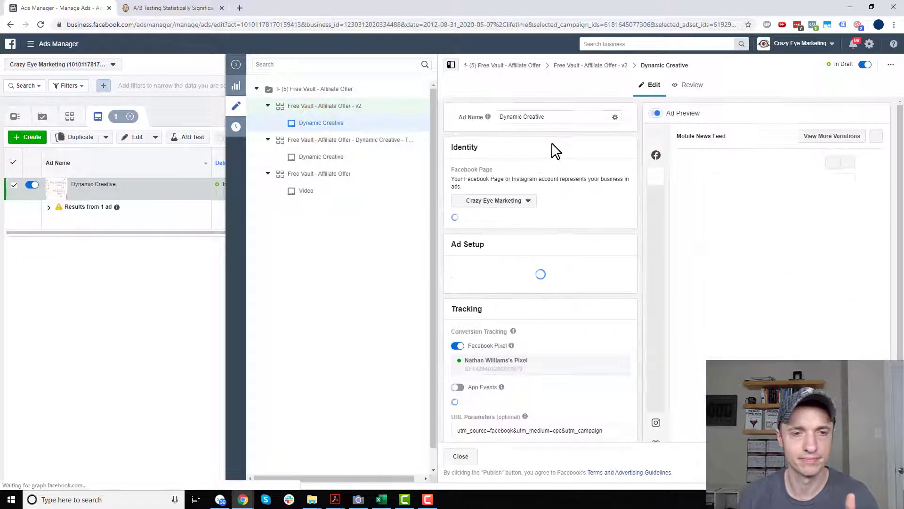
{"action": "scroll", "coordinate": [589, 224], "scroll_direction": "down", "scroll_amount": 2}
{"action": "scroll", "coordinate": [590, 221], "scroll_direction": "down", "scroll_amount": 6}
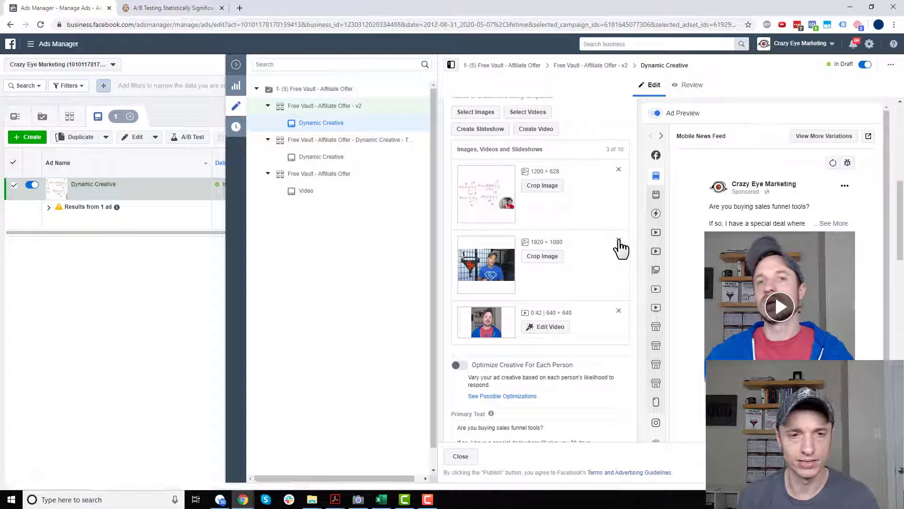
{"action": "left_click", "coordinate": [619, 241]}
{"action": "left_click", "coordinate": [619, 240]}
Step: Delete the second primary text and second headline, leaving only 'Get 30 Days FREE Access!'
{"action": "scroll", "coordinate": [620, 246], "scroll_direction": "down", "scroll_amount": 3}
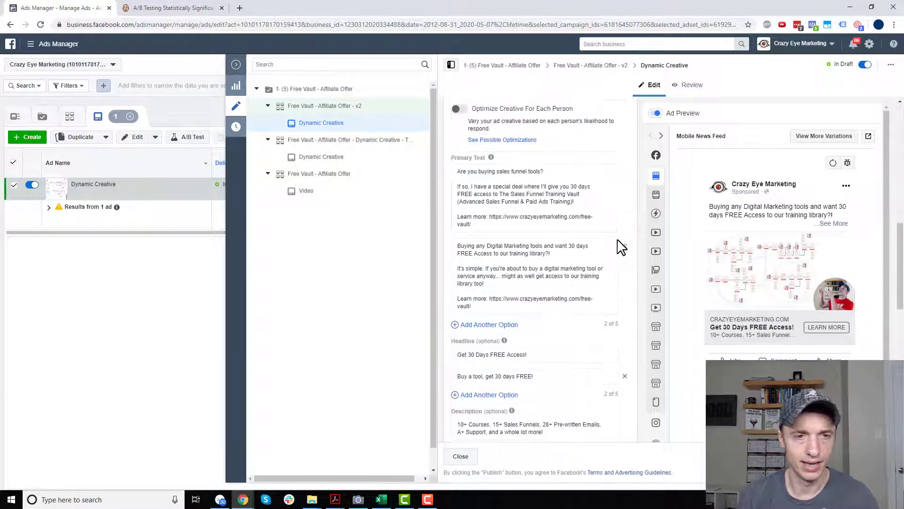
{"action": "left_click", "coordinate": [624, 247]}
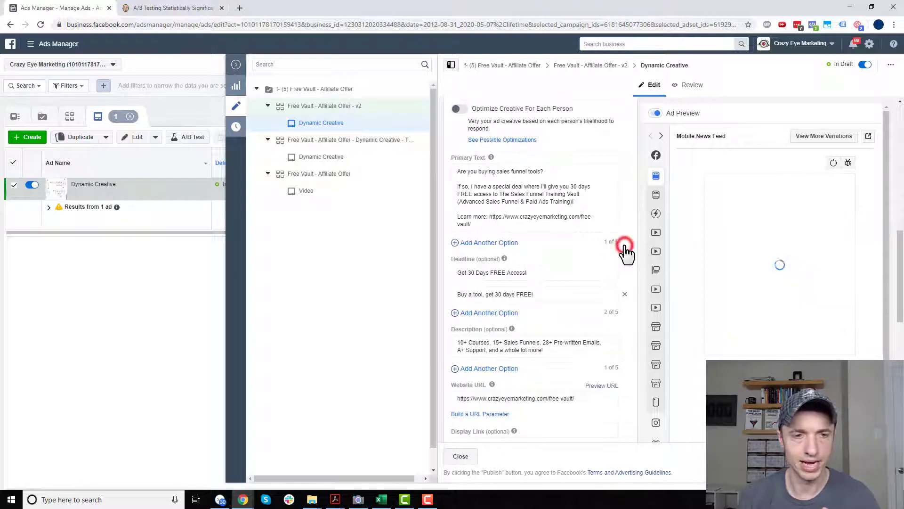
{"action": "scroll", "coordinate": [547, 249], "scroll_direction": "down", "scroll_amount": 1}
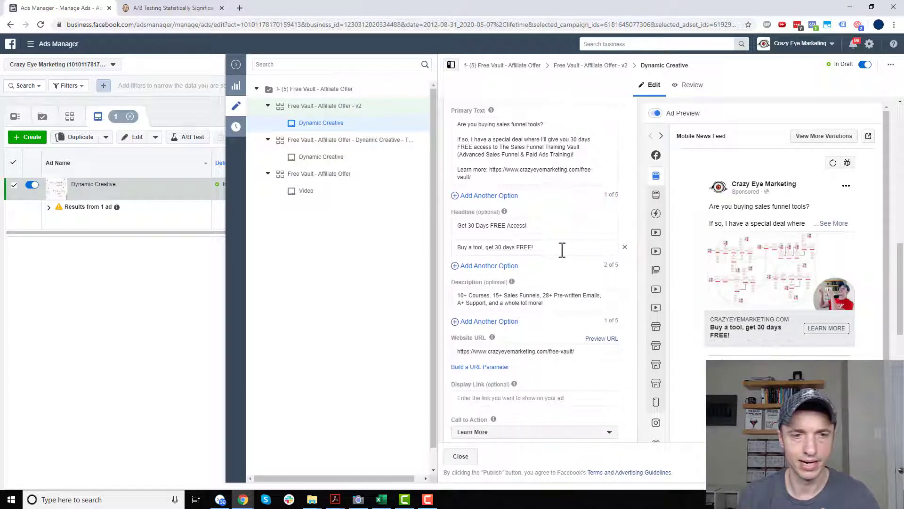
{"action": "left_click", "coordinate": [625, 246]}
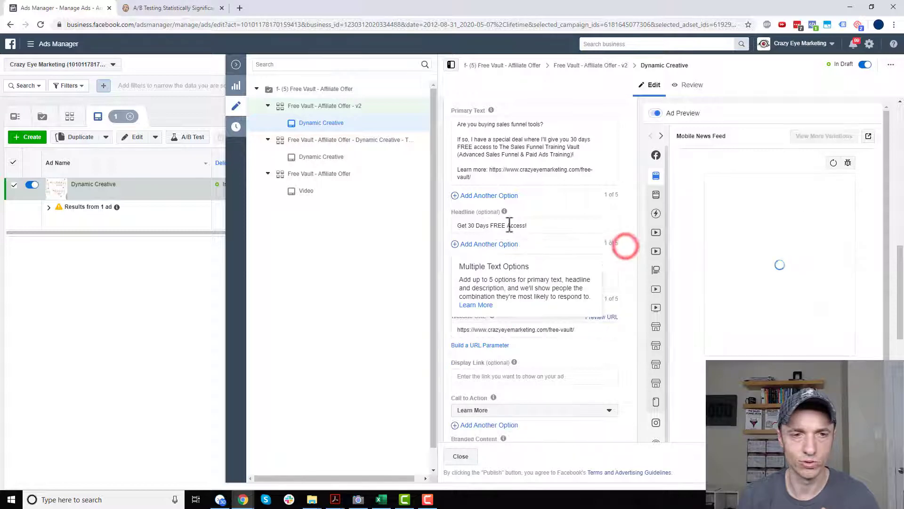
{"action": "scroll", "coordinate": [567, 294], "scroll_direction": "down", "scroll_amount": 1}
{"action": "scroll", "coordinate": [567, 294], "scroll_direction": "down", "scroll_amount": 2}
{"action": "scroll", "coordinate": [556, 384], "scroll_direction": "up", "scroll_amount": 5}
{"action": "scroll", "coordinate": [512, 224], "scroll_direction": "up", "scroll_amount": 5}
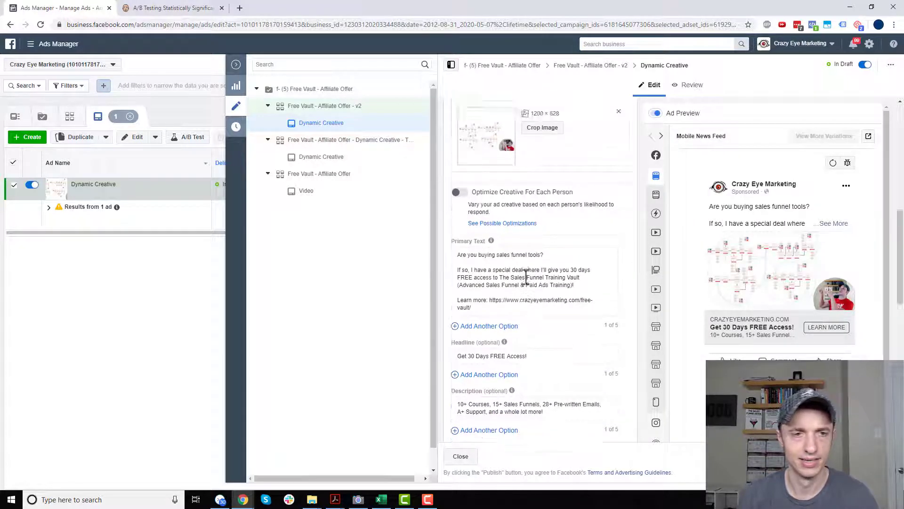
Step: Turn off Dynamic Creative for the v2 ad set and confirm deleting the extra assets
{"action": "left_click", "coordinate": [345, 107]}
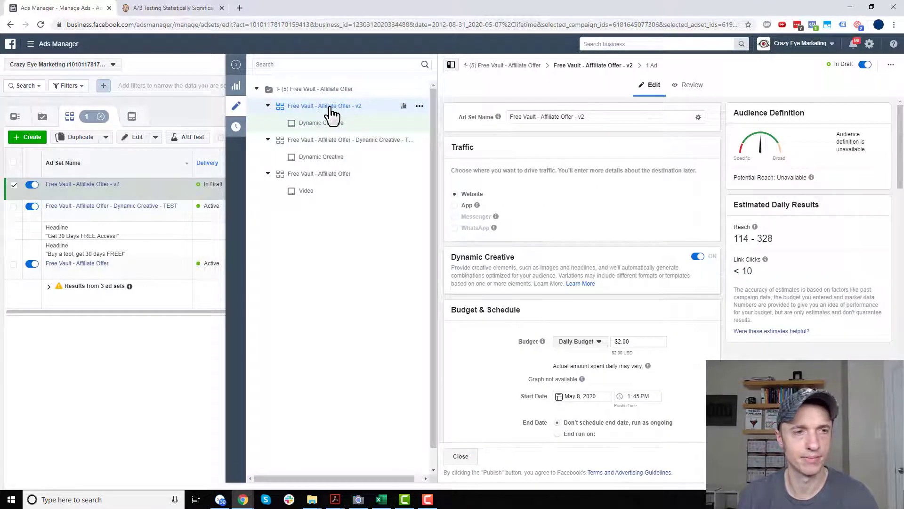
{"action": "scroll", "coordinate": [621, 234], "scroll_direction": "down", "scroll_amount": 5}
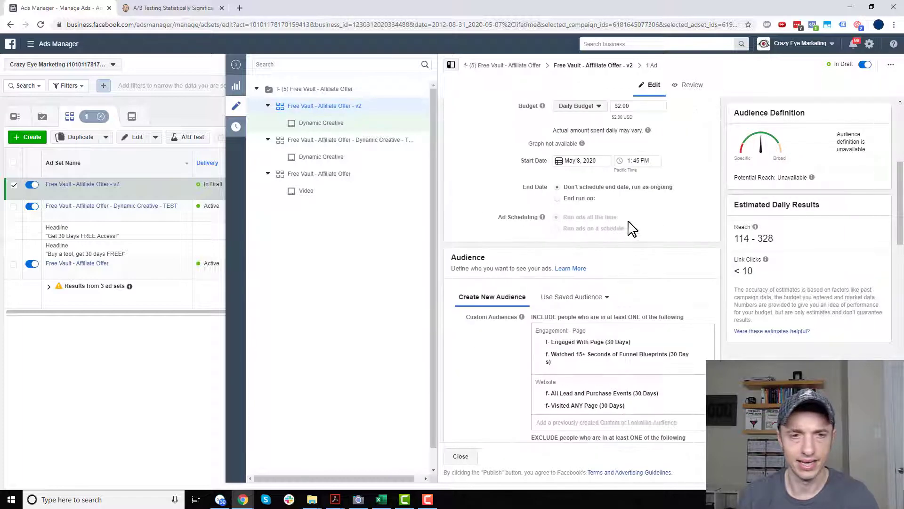
{"action": "scroll", "coordinate": [599, 229], "scroll_direction": "up", "scroll_amount": 3}
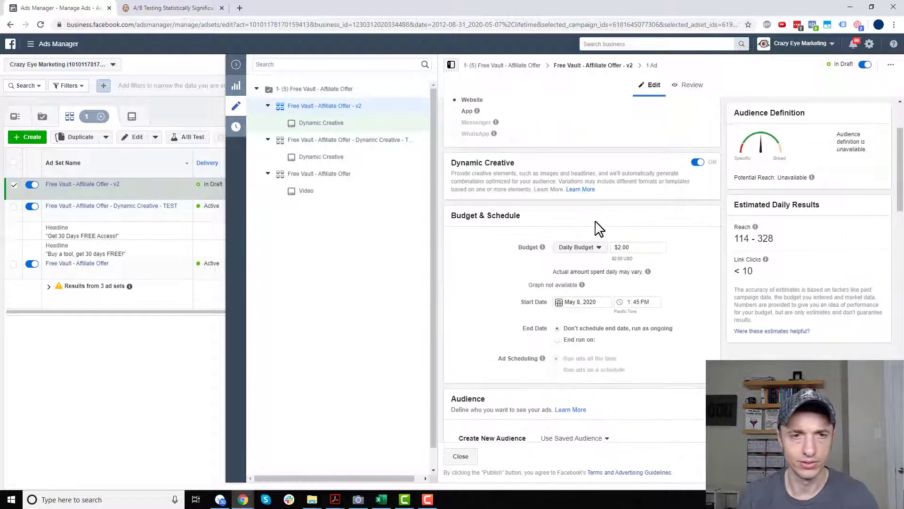
{"action": "left_click", "coordinate": [699, 163]}
{"action": "left_click", "coordinate": [556, 231]}
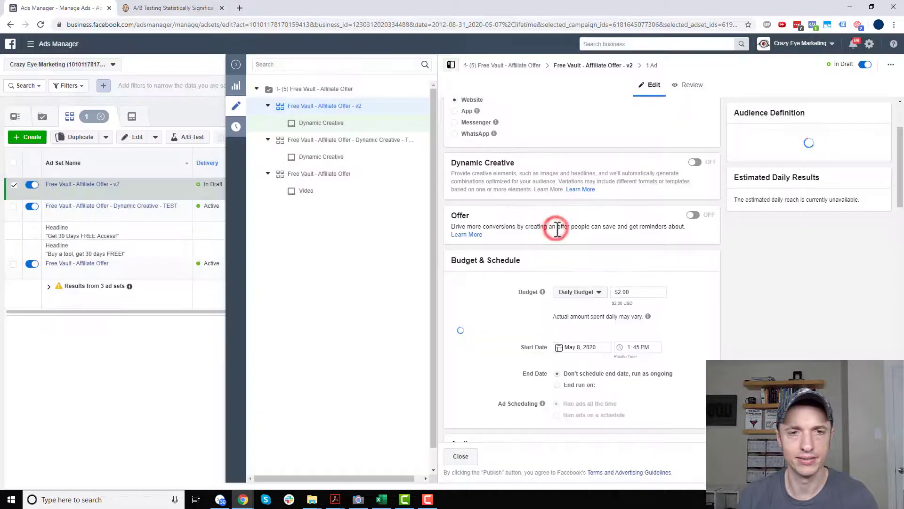
Step: Rename the v2 ad to 'Best Ad EVER!!' and review its settings
{"action": "left_click", "coordinate": [321, 124]}
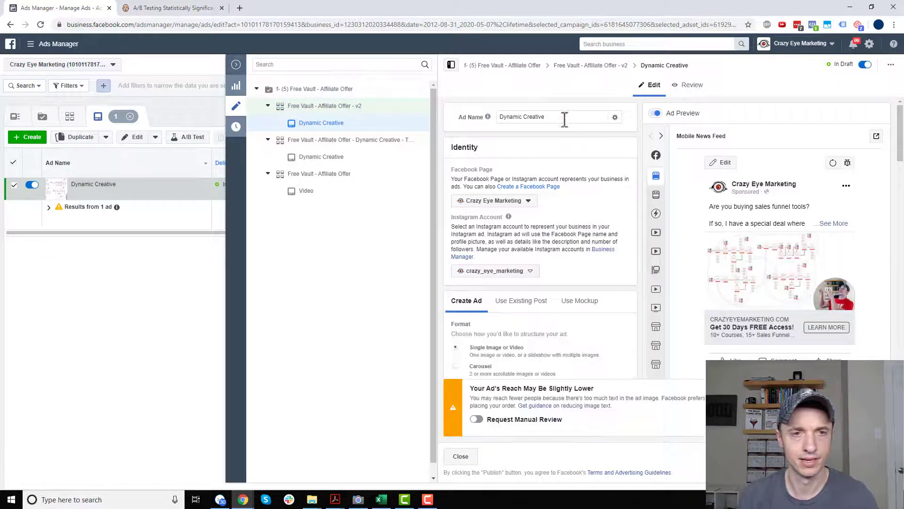
{"action": "triple_click", "coordinate": [560, 117]}
{"action": "type", "text": "Best Ad EVER!!"}
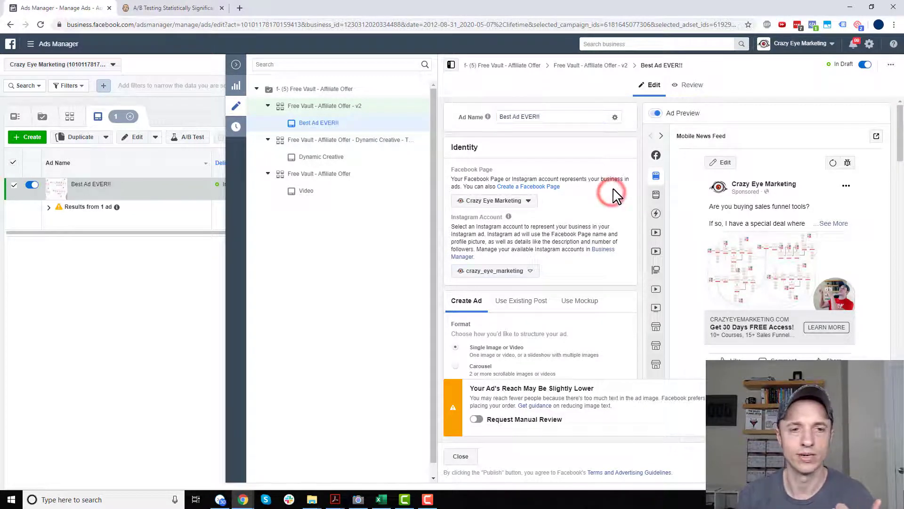
{"action": "scroll", "coordinate": [608, 198], "scroll_direction": "down", "scroll_amount": 2}
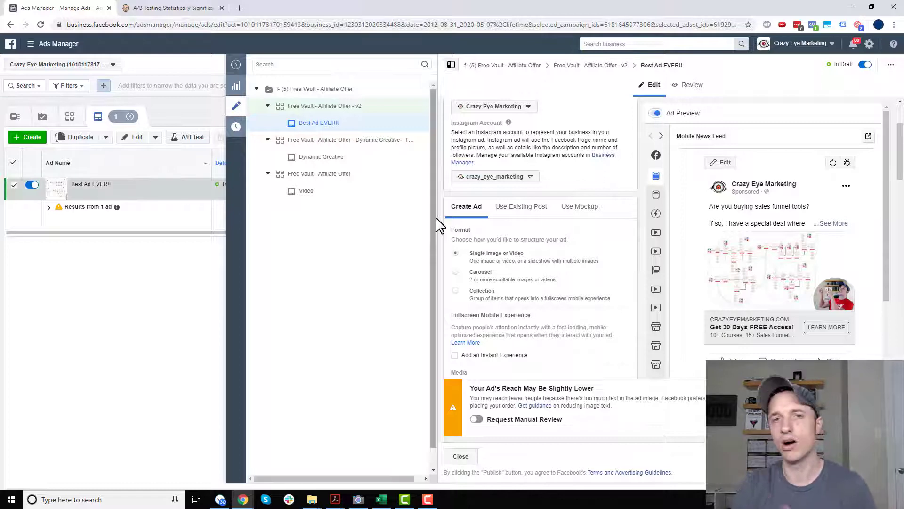
{"action": "scroll", "coordinate": [552, 231], "scroll_direction": "down", "scroll_amount": 5}
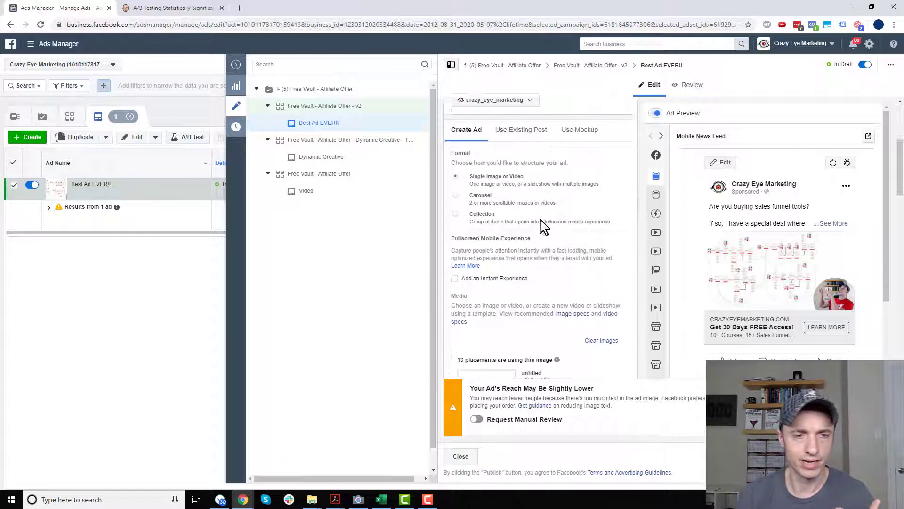
{"action": "mouse_move", "coordinate": [509, 252]}
{"action": "scroll", "coordinate": [518, 259], "scroll_direction": "down", "scroll_amount": 6}
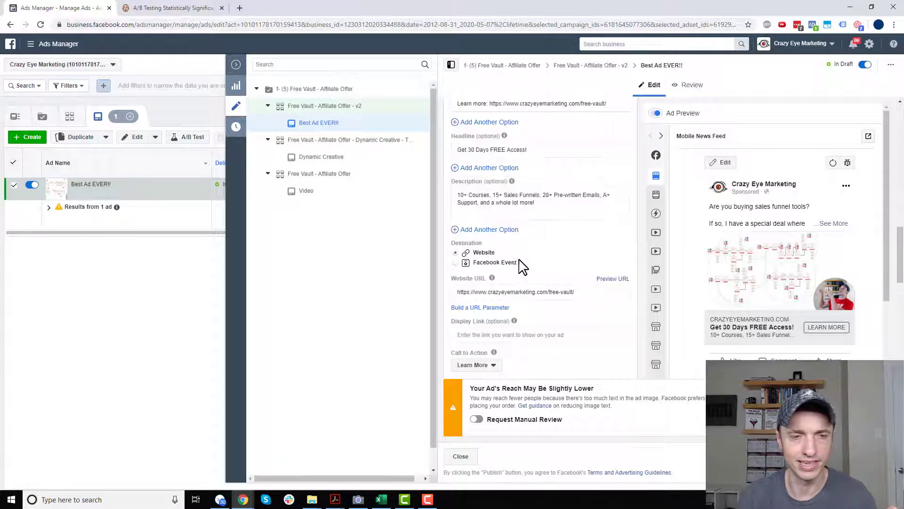
{"action": "scroll", "coordinate": [521, 263], "scroll_direction": "down", "scroll_amount": 1}
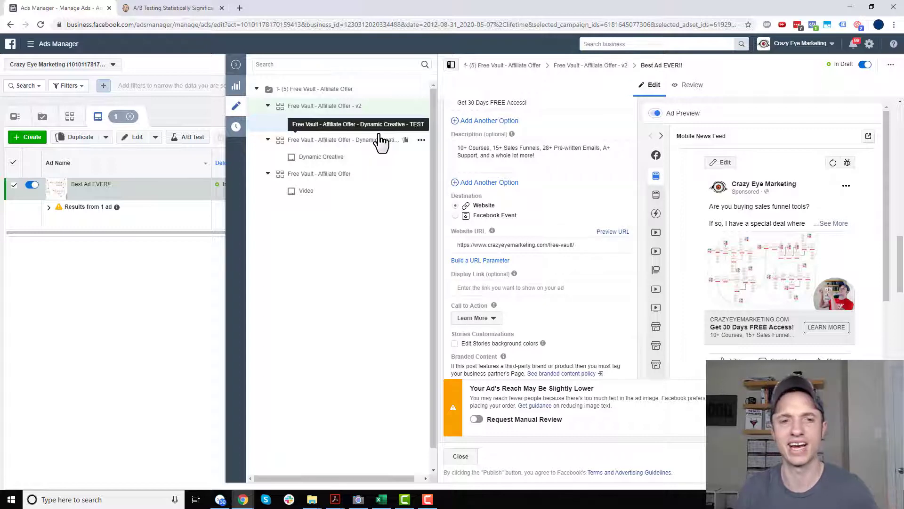
{"action": "scroll", "coordinate": [561, 229], "scroll_direction": "down", "scroll_amount": 6}
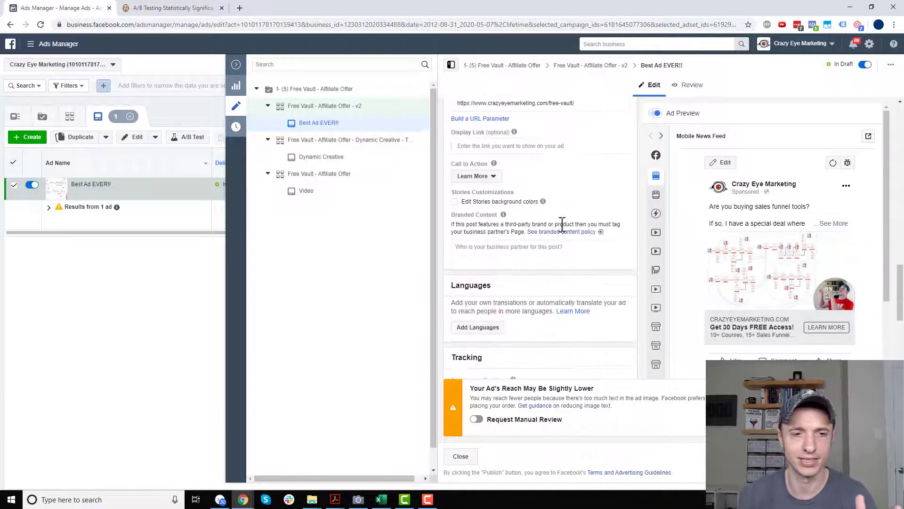
{"action": "scroll", "coordinate": [561, 235], "scroll_direction": "down", "scroll_amount": 3}
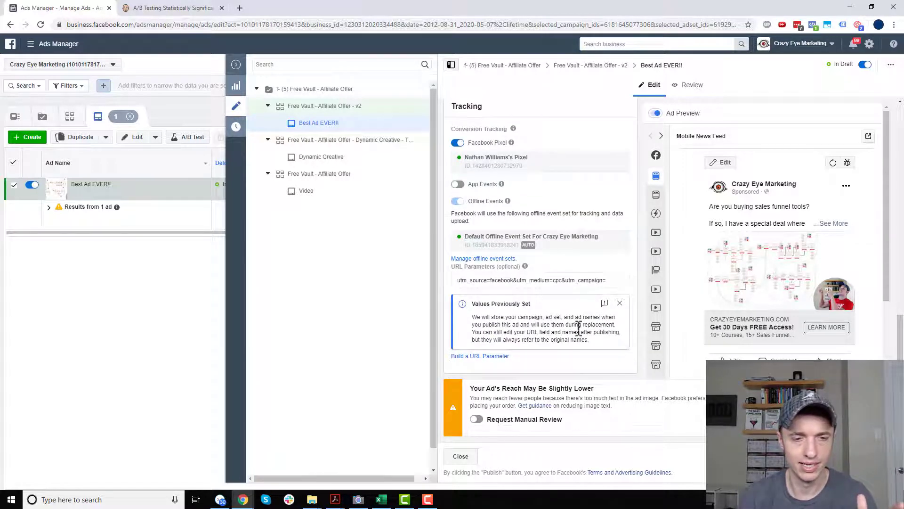
Step: Enable Request Manual Review for the ad image and return to the Ad Sets table
{"action": "left_click", "coordinate": [477, 421]}
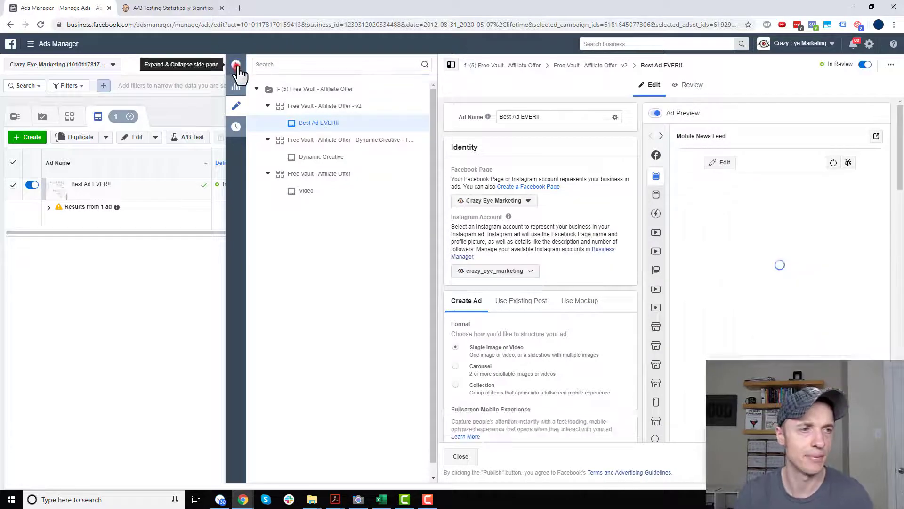
{"action": "left_click", "coordinate": [236, 66]}
{"action": "left_click", "coordinate": [339, 115]}
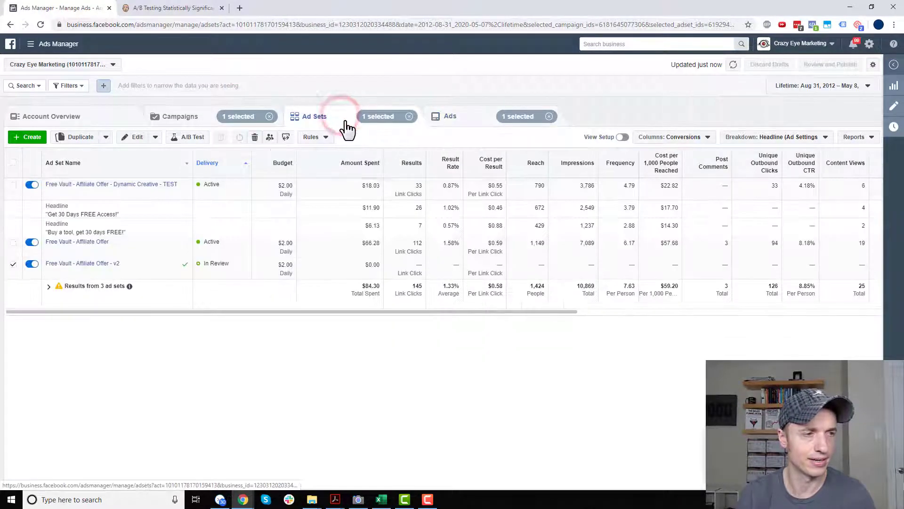
Step: Switch off the Dynamic Creative - TEST ad set and show results for the Last 7 days
{"action": "left_click", "coordinate": [31, 186]}
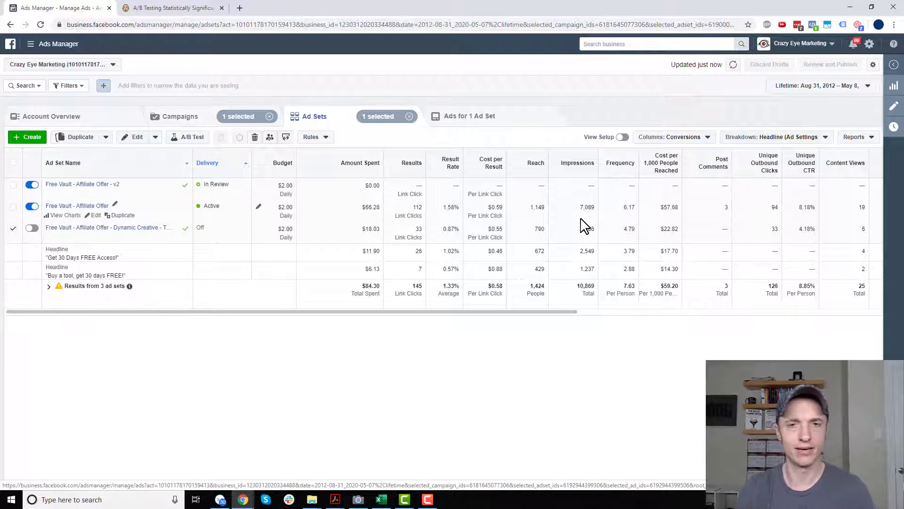
{"action": "left_click", "coordinate": [818, 86]}
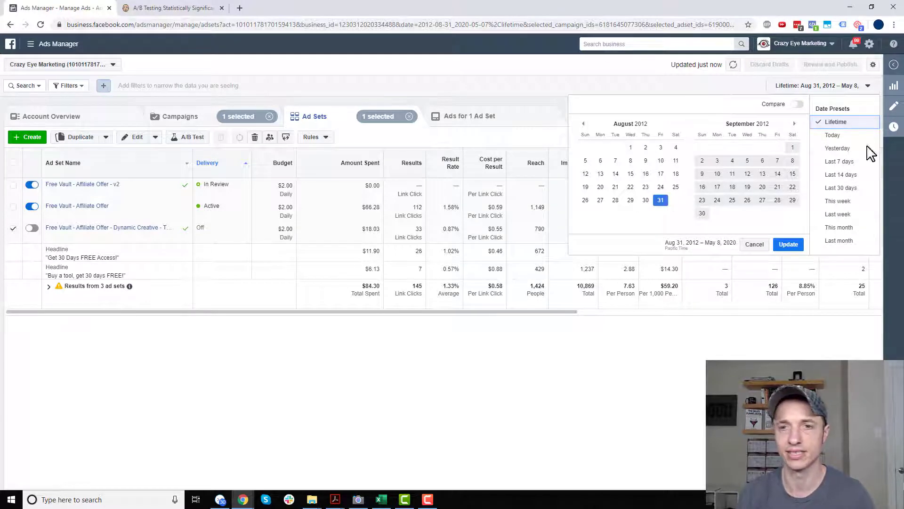
{"action": "left_click", "coordinate": [842, 162]}
{"action": "left_click", "coordinate": [614, 373]}
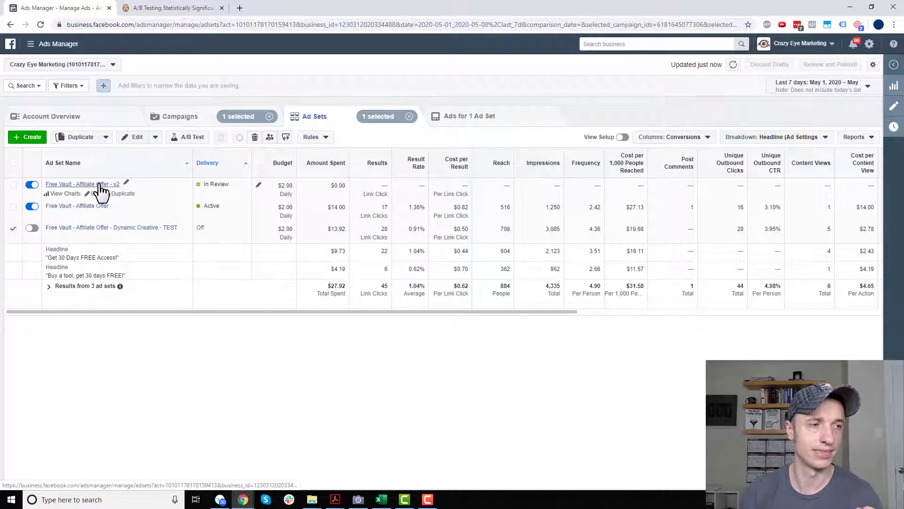
{"action": "left_click", "coordinate": [189, 8]}
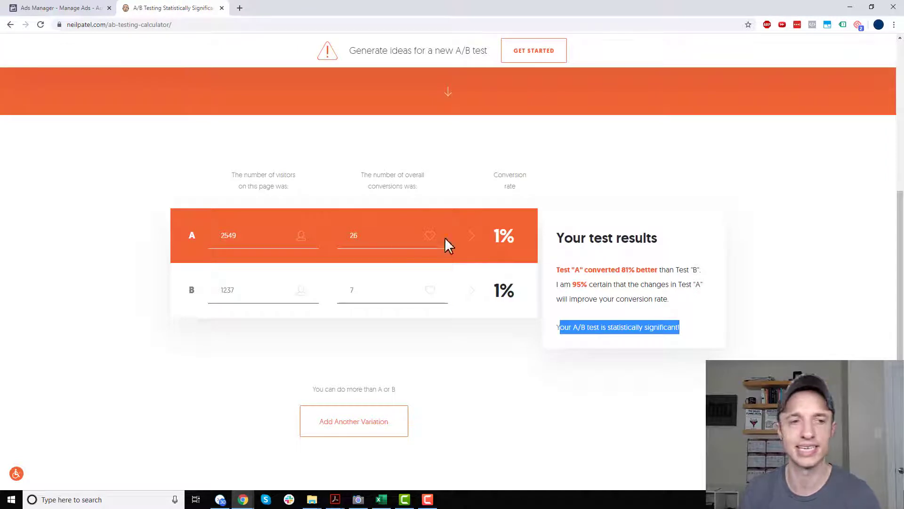
{"action": "left_click", "coordinate": [70, 8]}
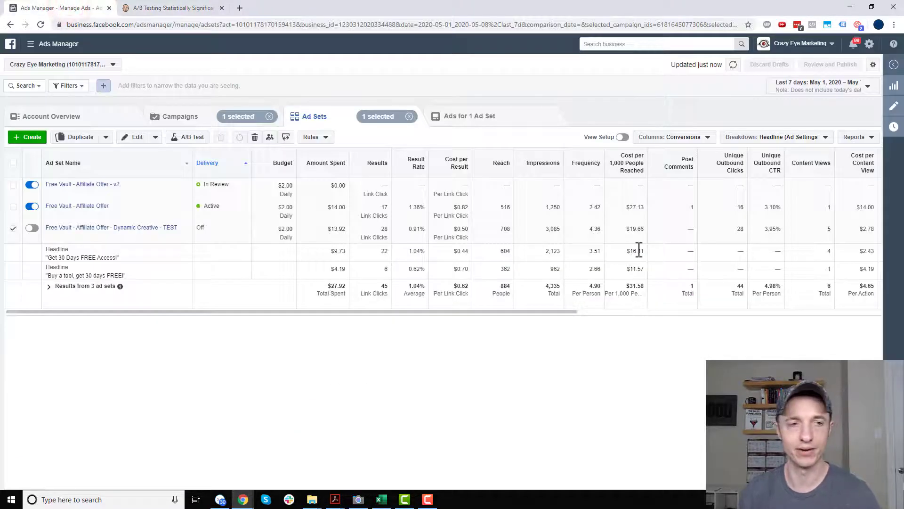